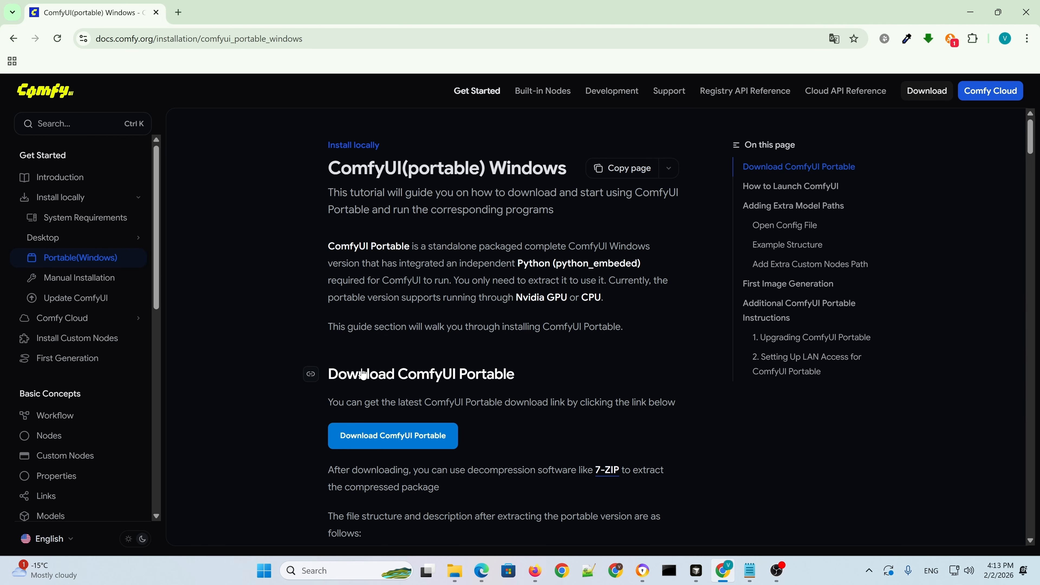
Step: Download the ComfyUI Portable archive for Windows and extract it with 7-Zip to L:\ComfyUI
left_click(413, 445)
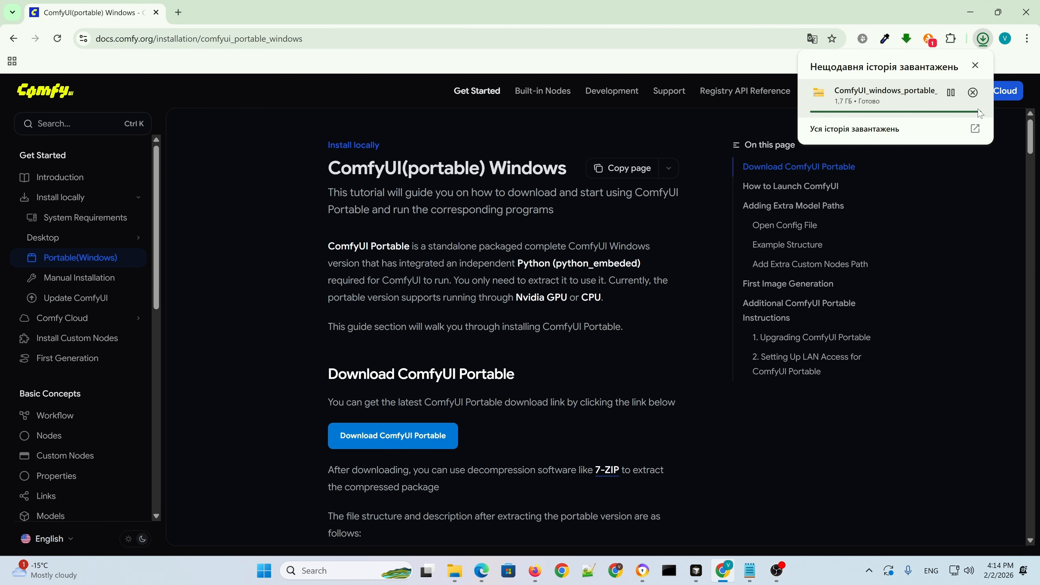
left_click(951, 92)
right_click(371, 171)
mouse_move(510, 273)
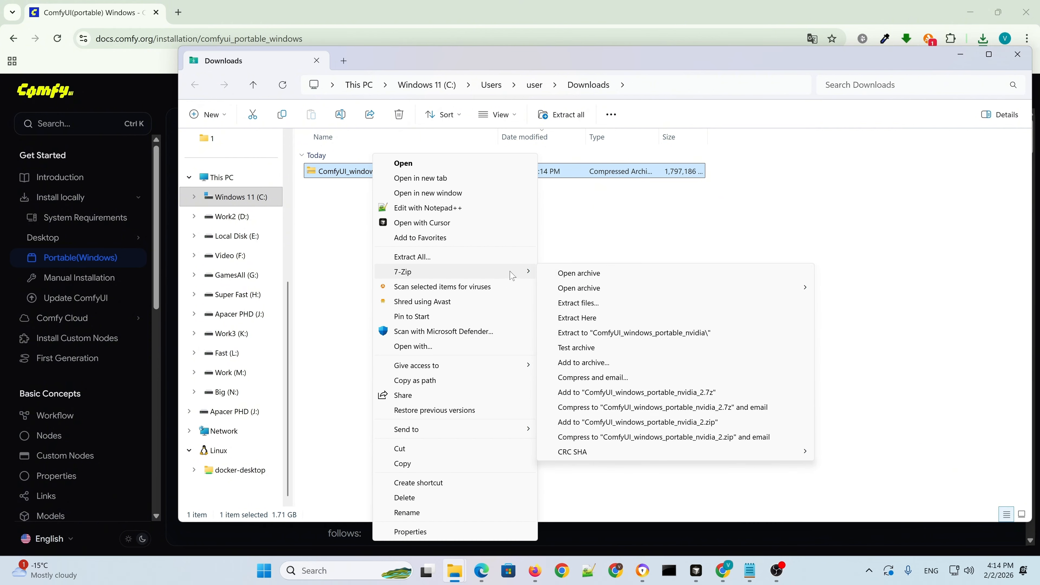
left_click(573, 302)
type("L:\\ComfyUI")
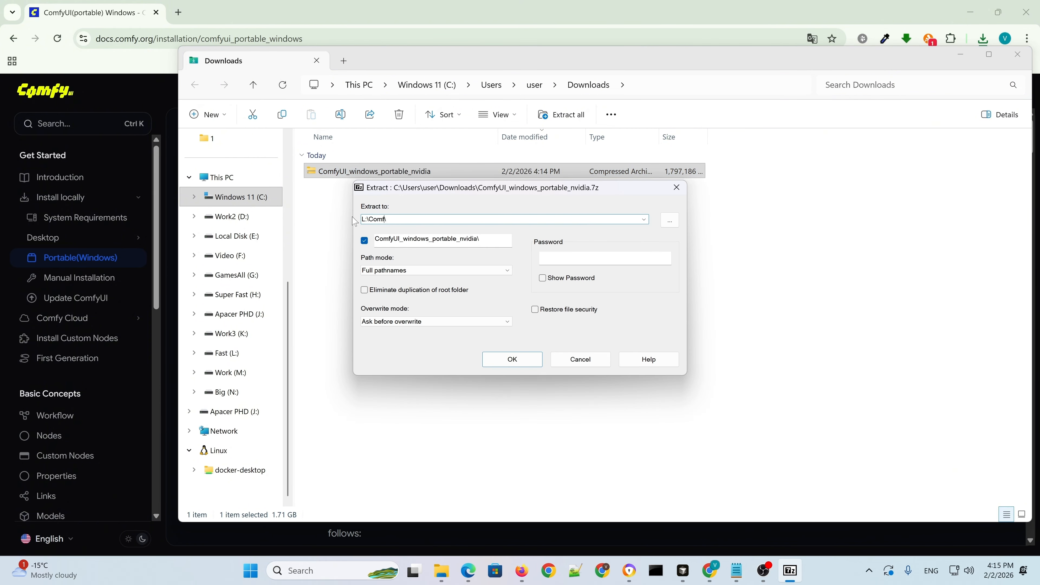
left_click(512, 359)
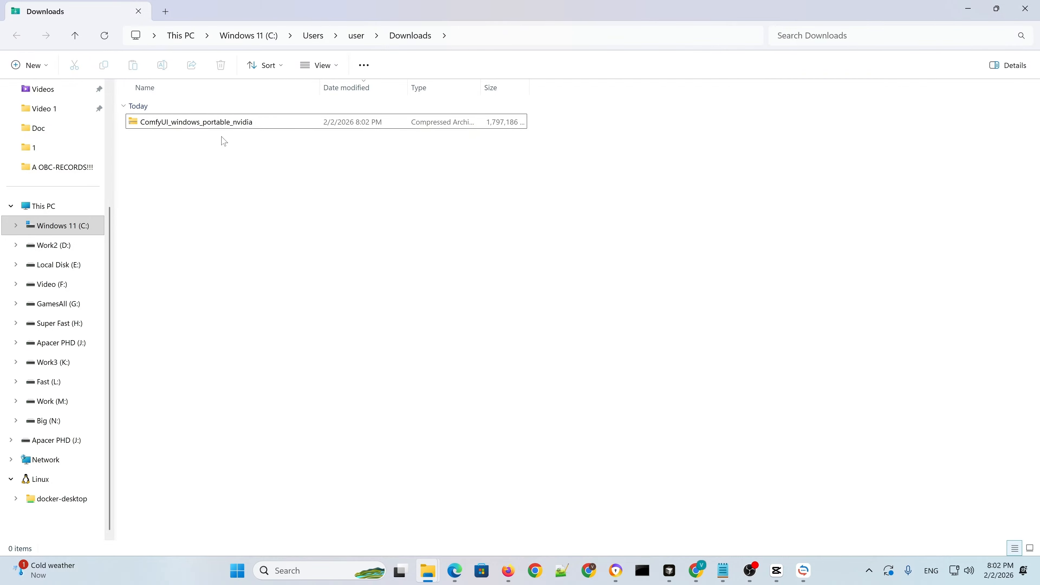
Step: Unblock the downloaded ComfyUI_windows_portable_nvidia archive in its file properties and apply the change
left_click(221, 122)
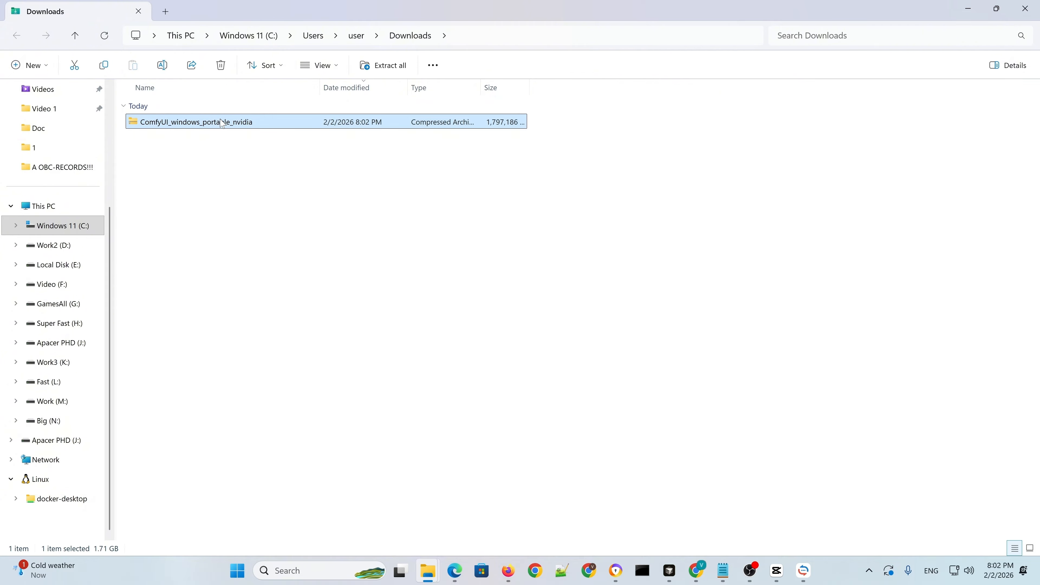
right_click(221, 123)
left_click(298, 413)
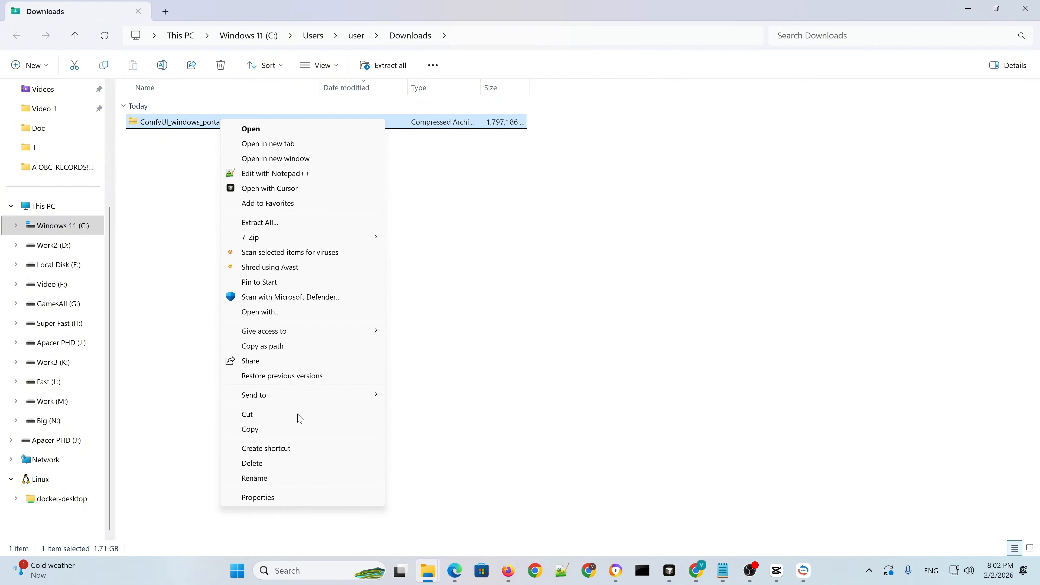
left_click(282, 502)
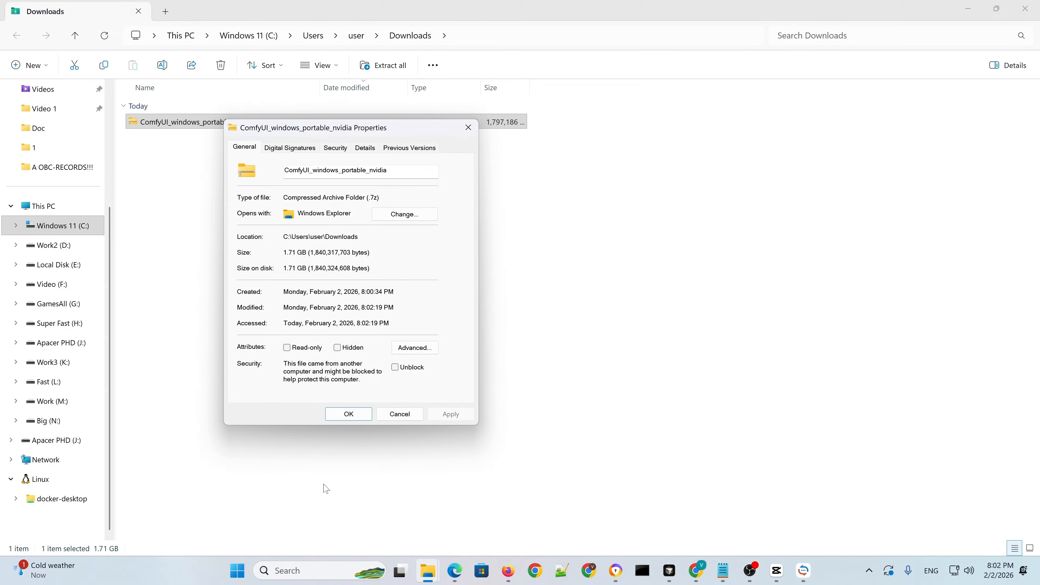
left_click(395, 367)
left_click(450, 414)
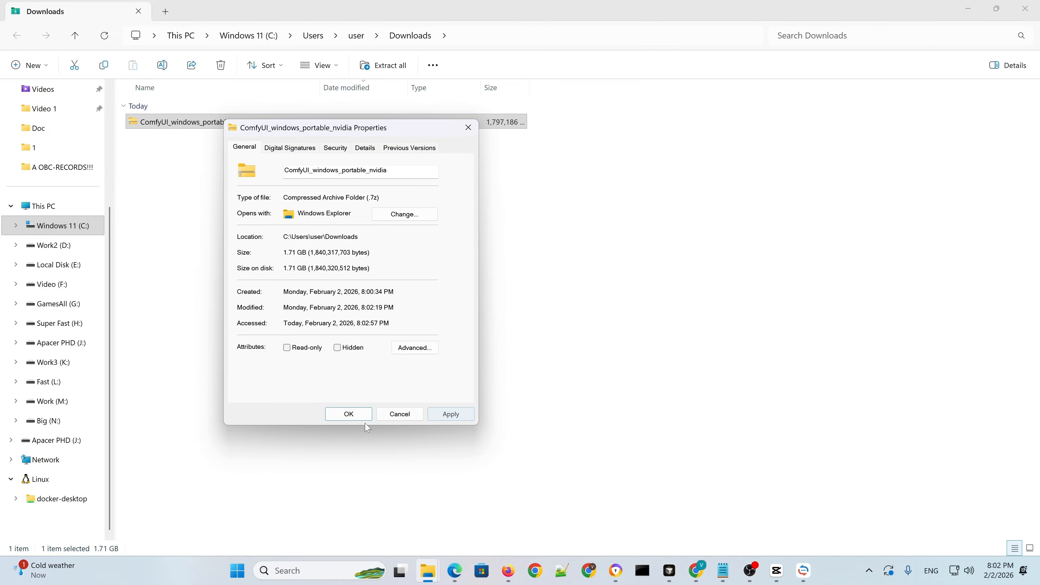
left_click(349, 414)
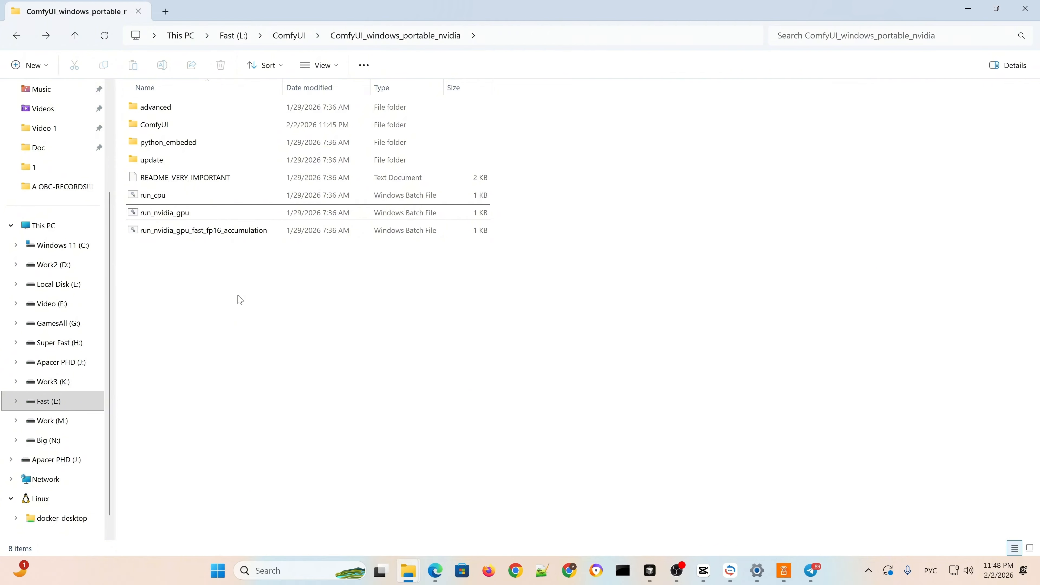
Step: Launch ComfyUI with the run_nvidia_gpu batch file, allowing the unverified file to run, and switch to its console window
double_click(193, 213)
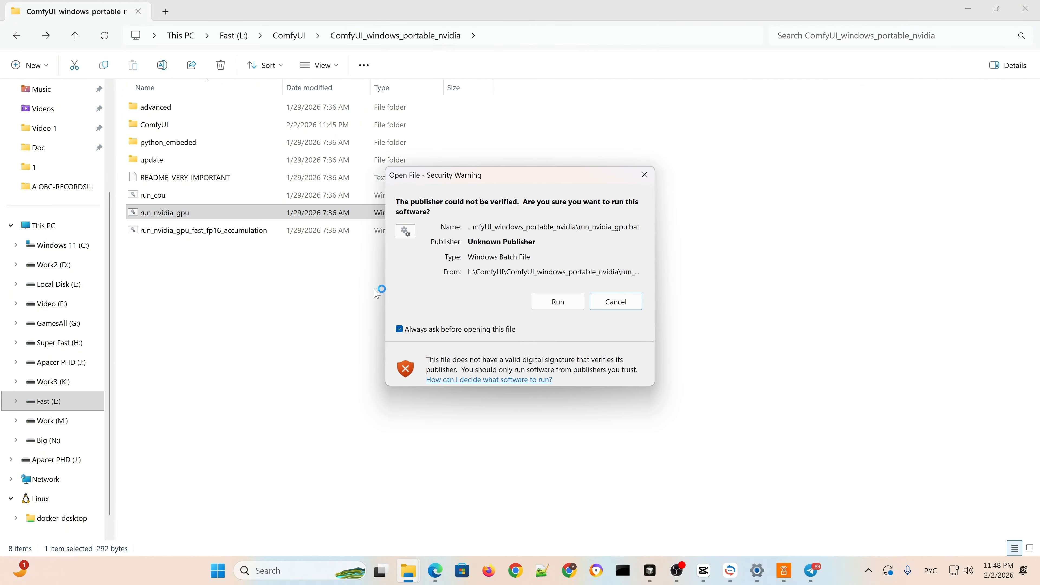
left_click(558, 302)
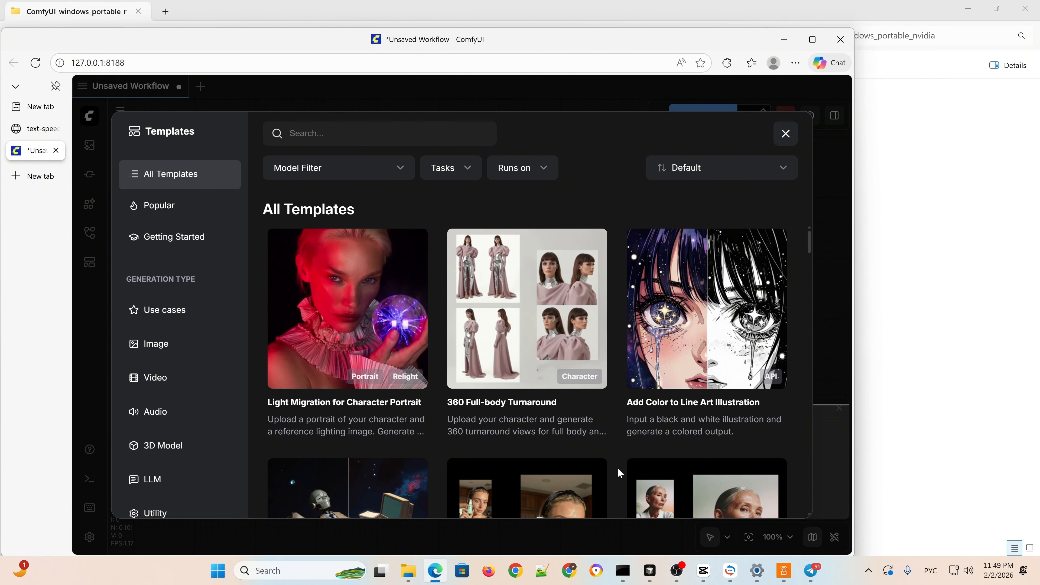
left_click(622, 571)
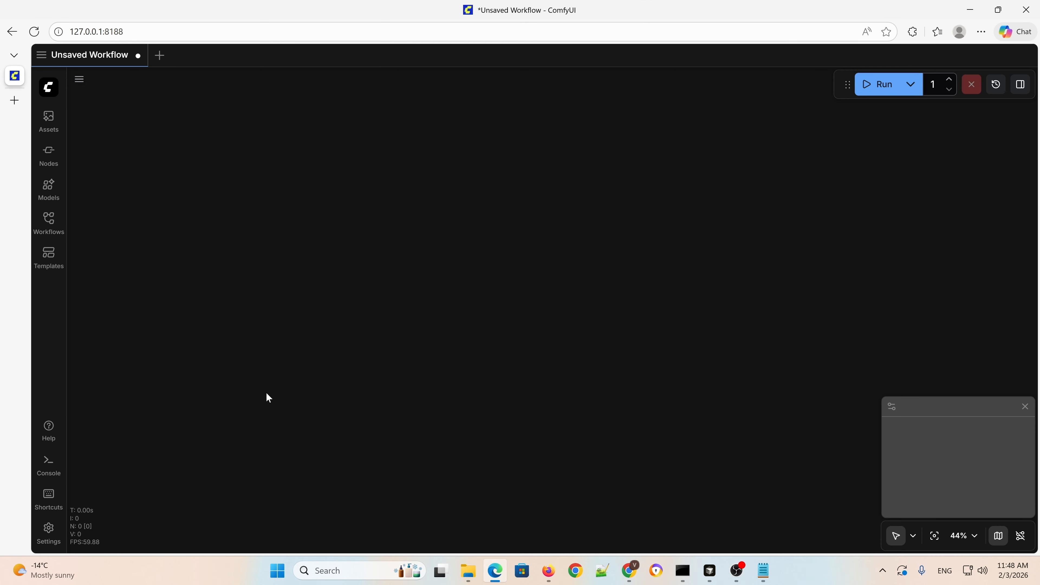
Step: Load the Image Generation template from Getting Started and download its missing v1-5-pruned-emaonly-fp16.safetensors checkpoint
left_click(60, 267)
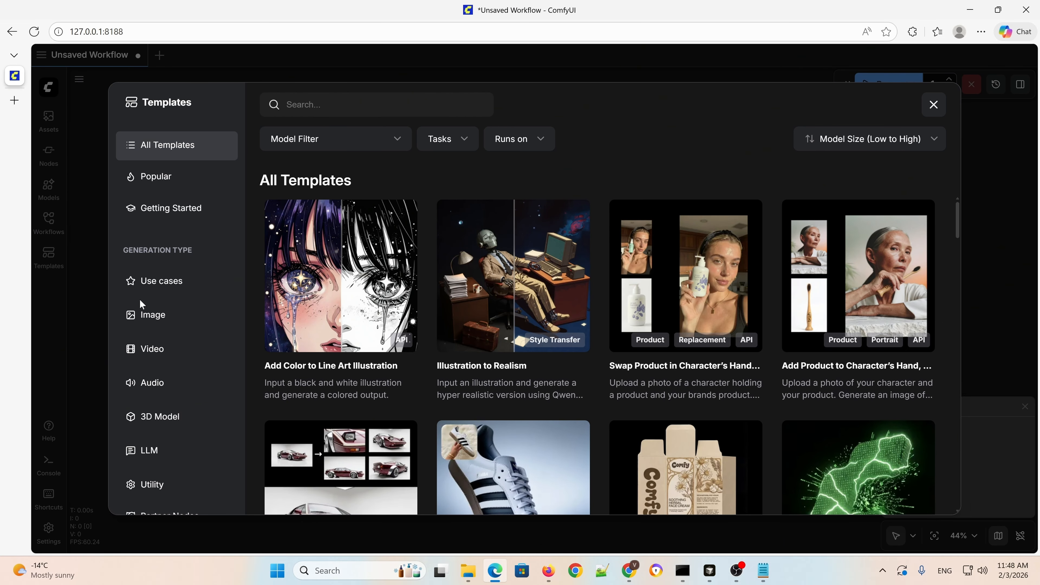
left_click(168, 211)
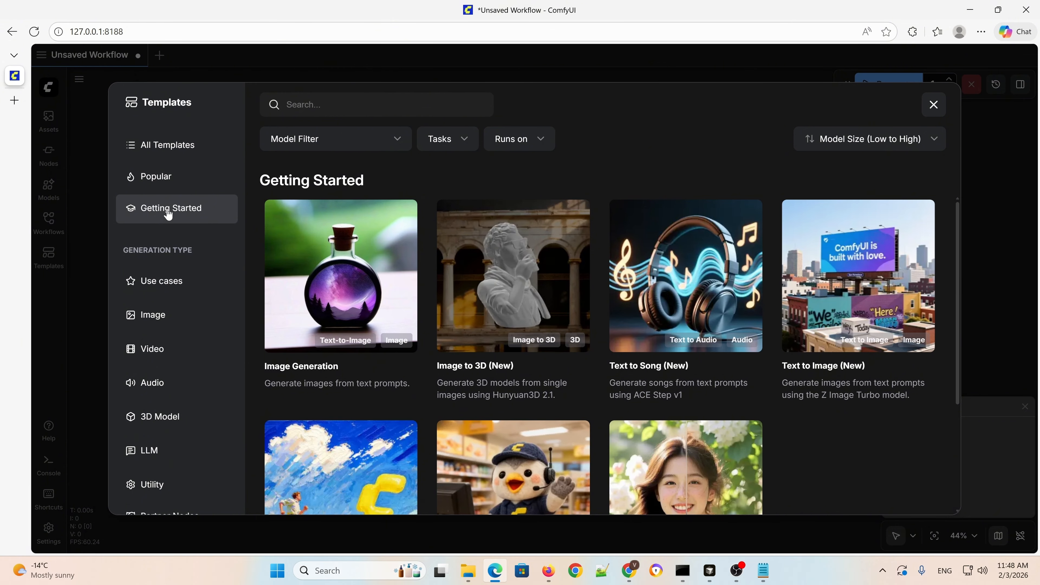
left_click(297, 368)
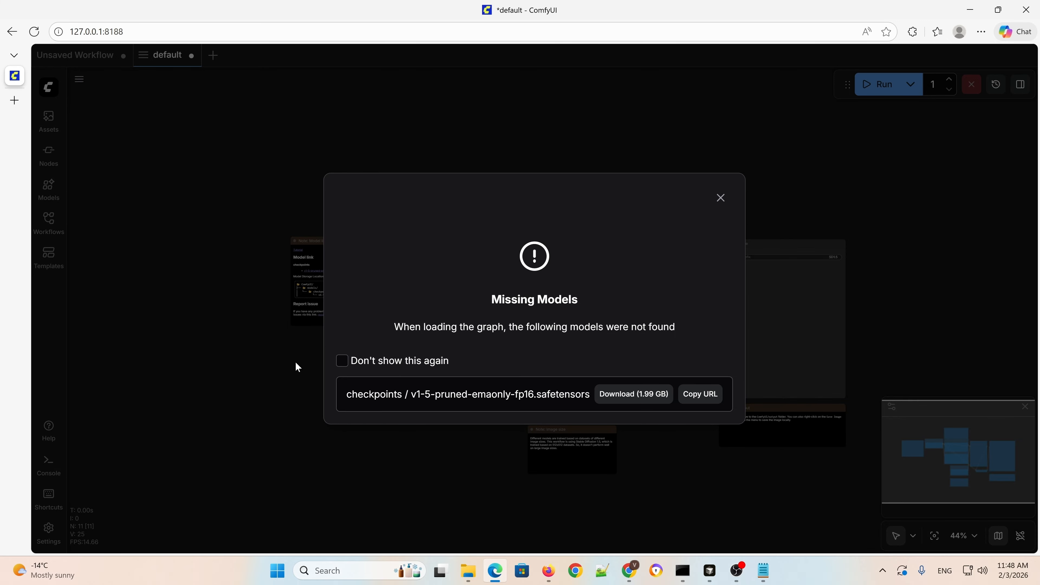
left_click(632, 404)
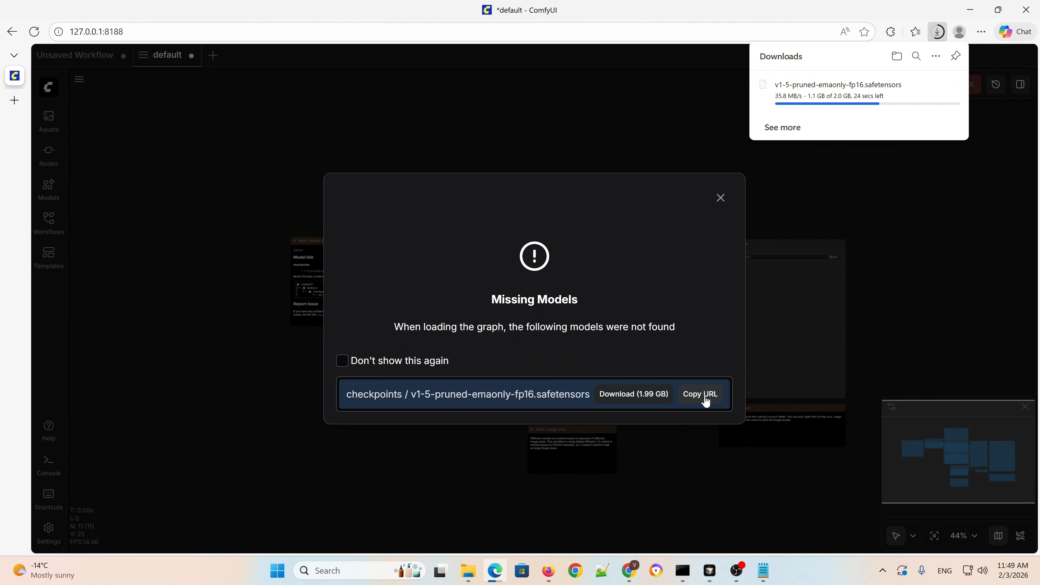
Step: Switch to File Explorer and open the ComfyUI\models\checkpoints folder of the portable installation
key("alt+Tab")
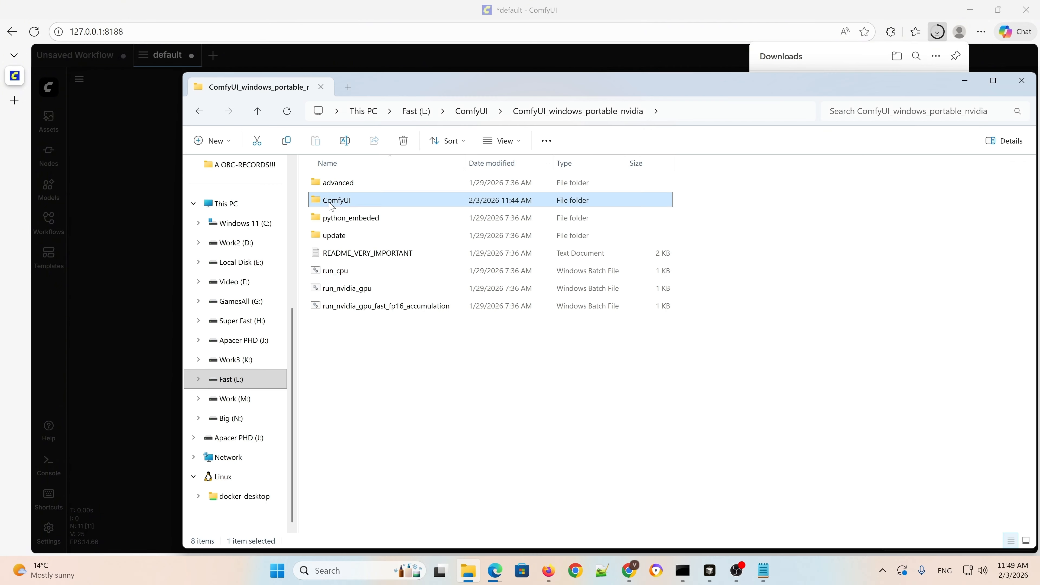
double_click(337, 200)
double_click(334, 482)
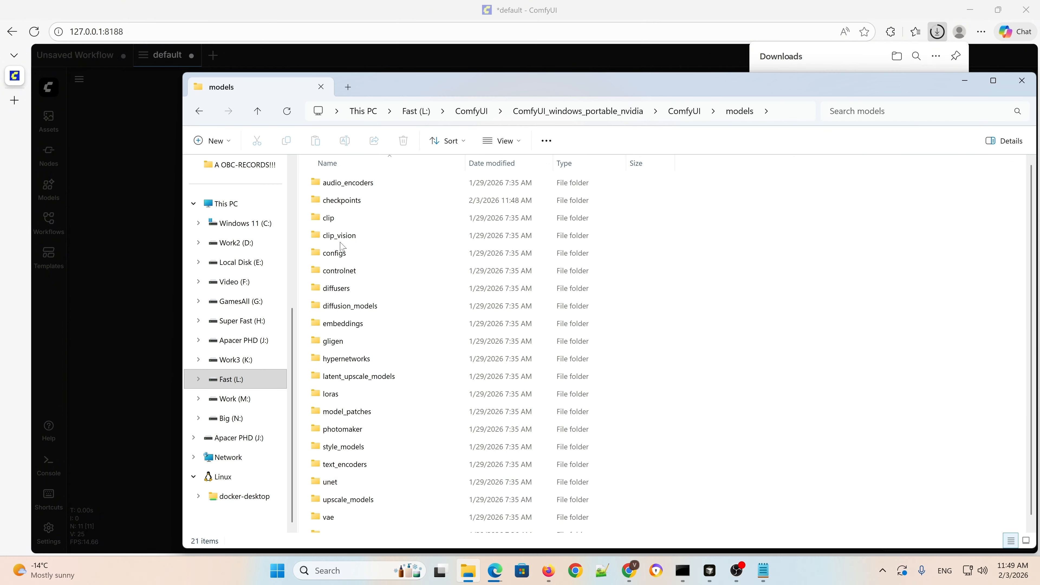
double_click(337, 201)
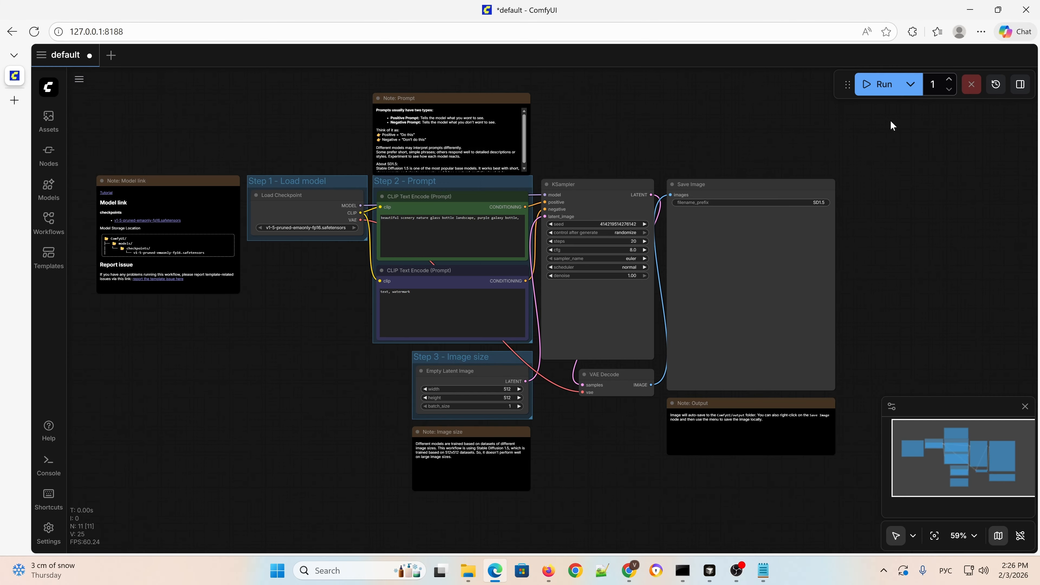
Step: Run the default image generation workflow once
left_click(883, 86)
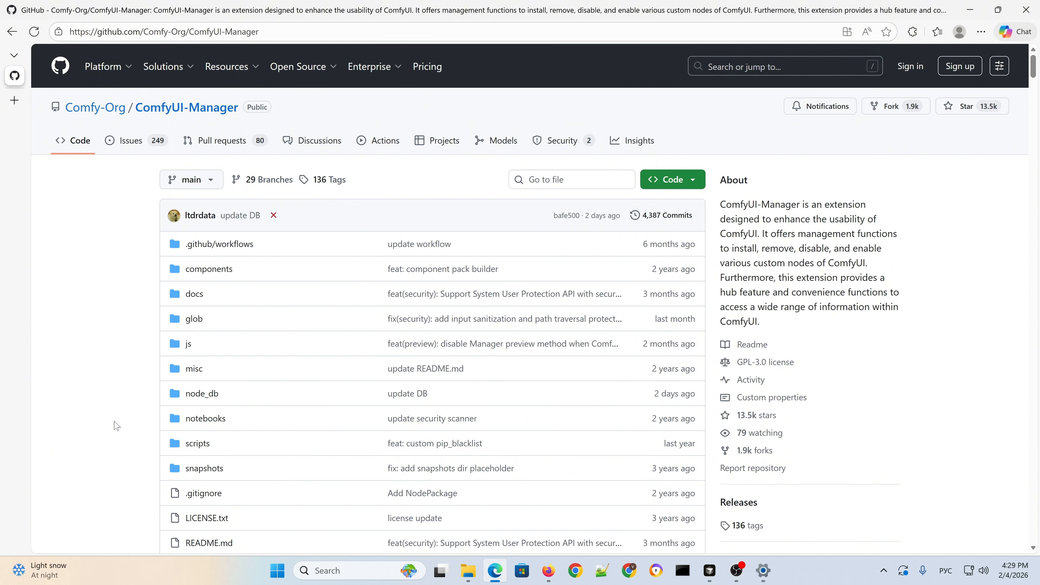
Step: Download the ComfyUI-Manager repository as a ZIP from GitHub and show the file in its download folder
left_click(692, 181)
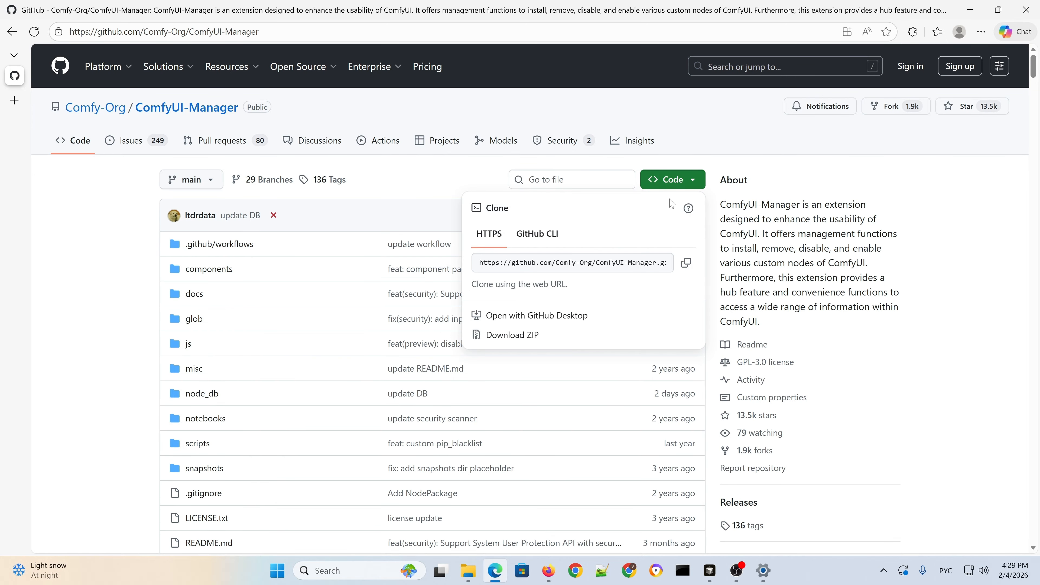
left_click(515, 340)
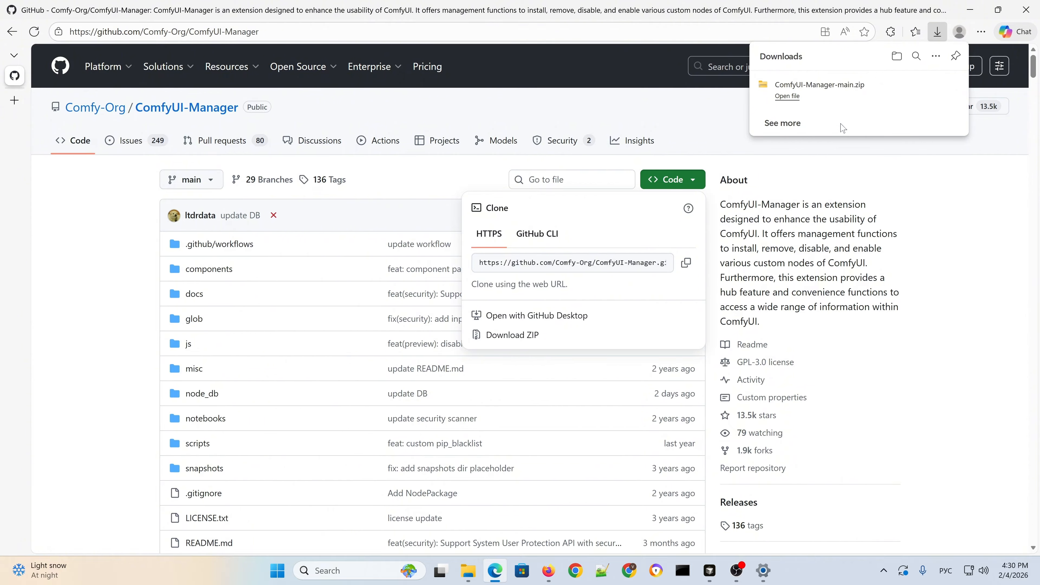
left_click(934, 87)
Step: Move the ComfyUI-Manager-main archive from the checkpoints folder into ComfyUI\custom_nodes
right_click(361, 115)
key("Escape")
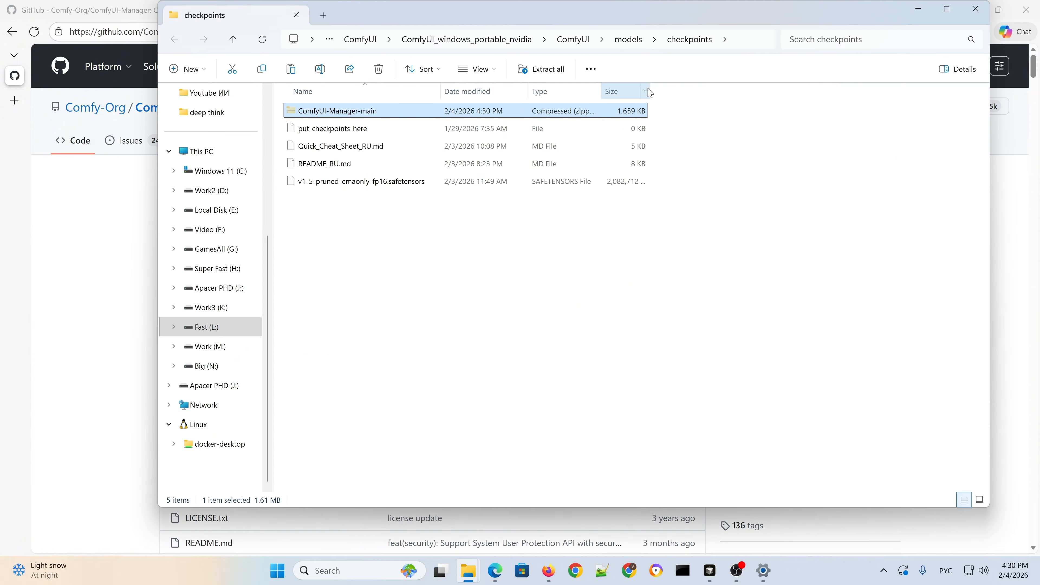
left_click(467, 39)
double_click(323, 131)
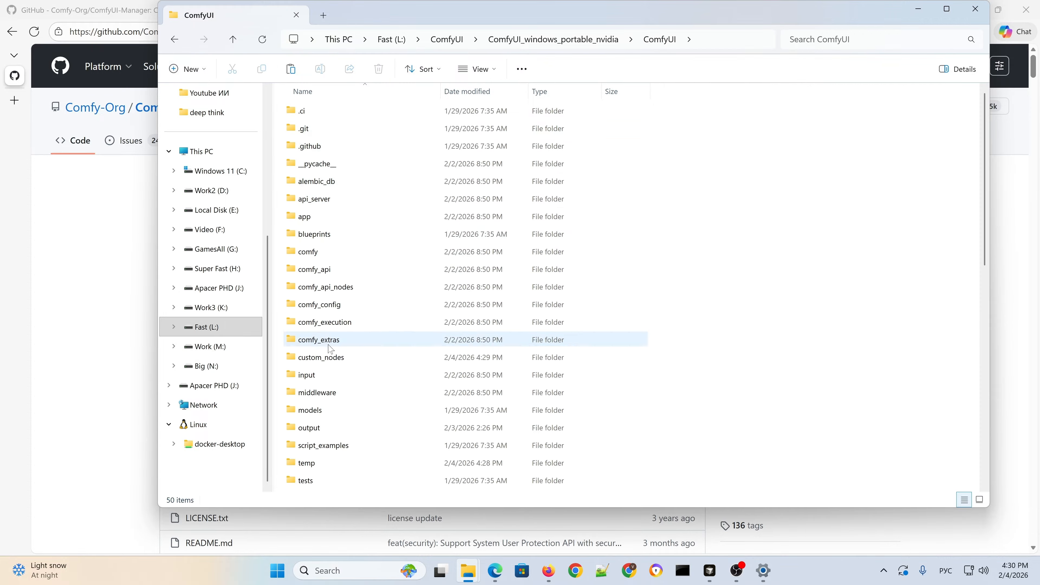
double_click(327, 357)
right_click(332, 212)
left_click(344, 235)
Step: Extract ComfyUI-Manager-main into custom_nodes with 7-Zip, delete the archive, and open the extracted folder to check it
right_click(342, 164)
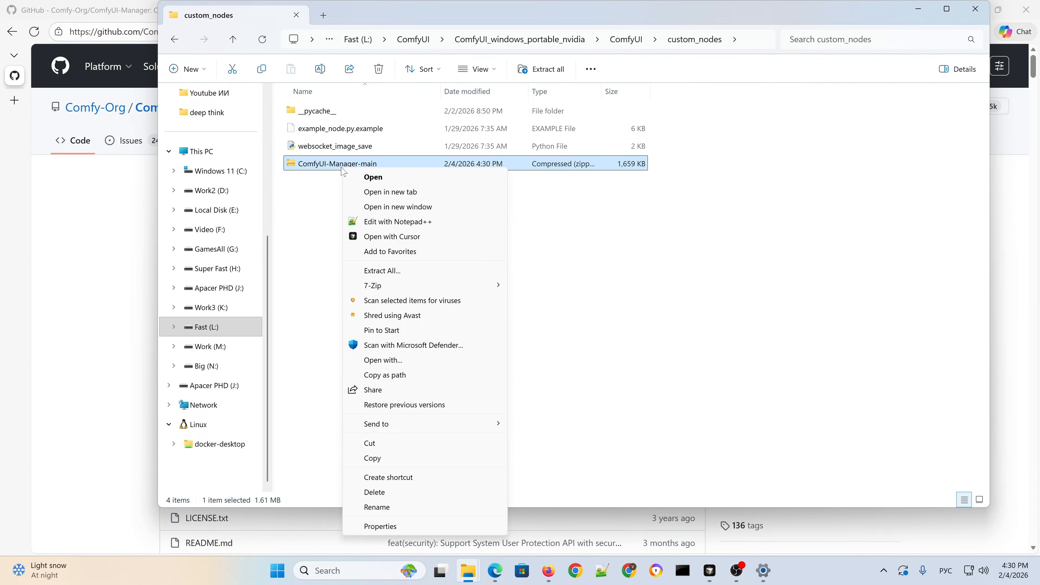
mouse_move(393, 285)
left_click(548, 332)
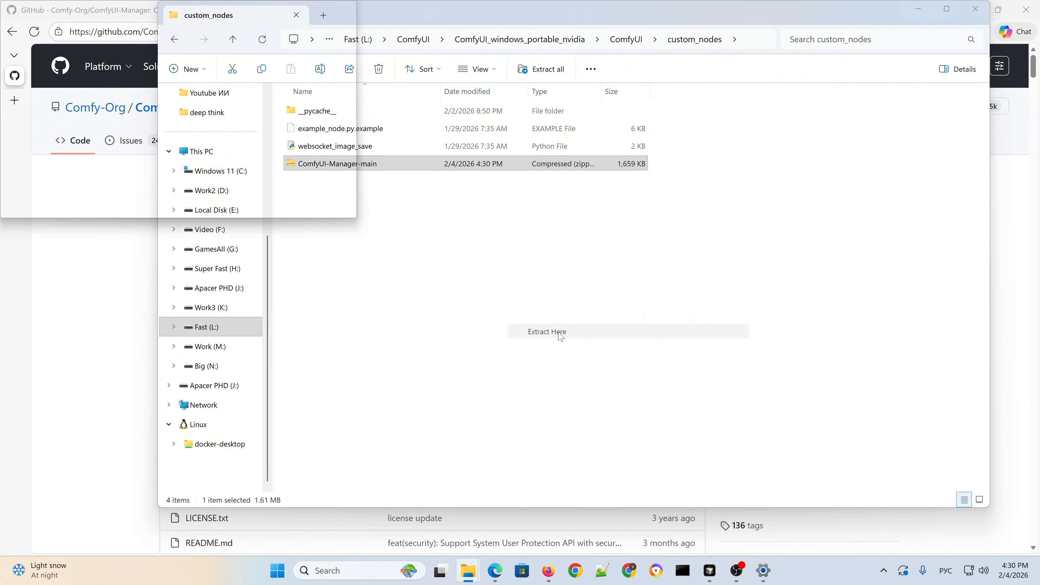
key("Delete")
double_click(344, 165)
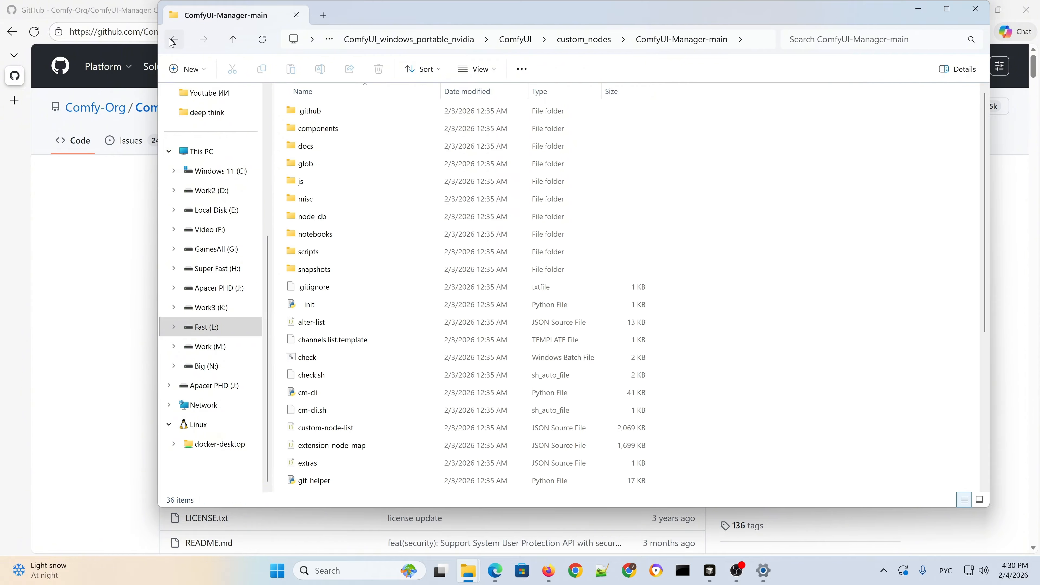
Step: Return to the ComfyUI_windows_portable_nvidia folder and start run_nvidia_gpu, allowing it to run
left_click(174, 39)
left_click(563, 46)
left_click(390, 295)
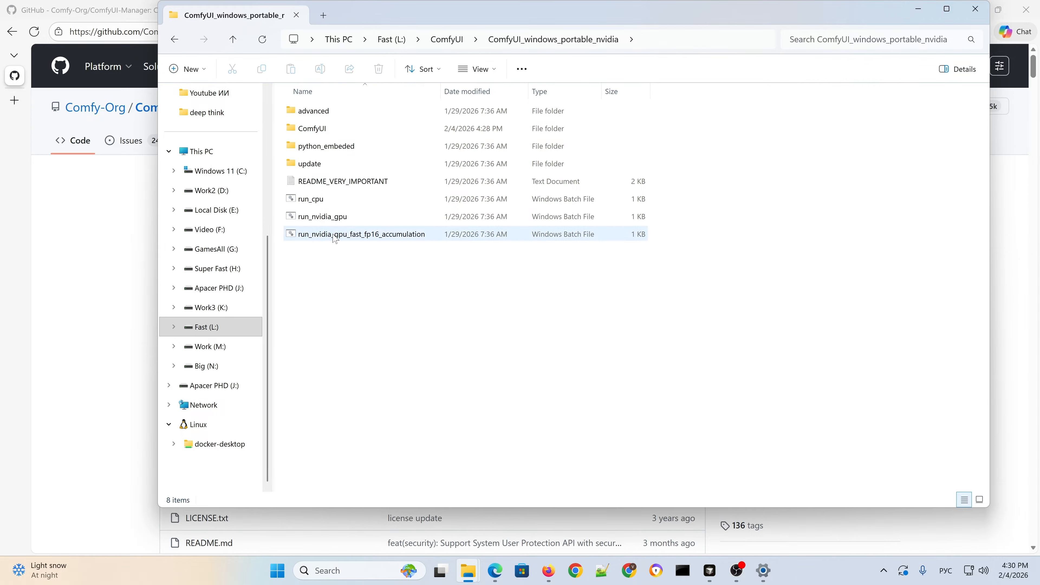
double_click(326, 220)
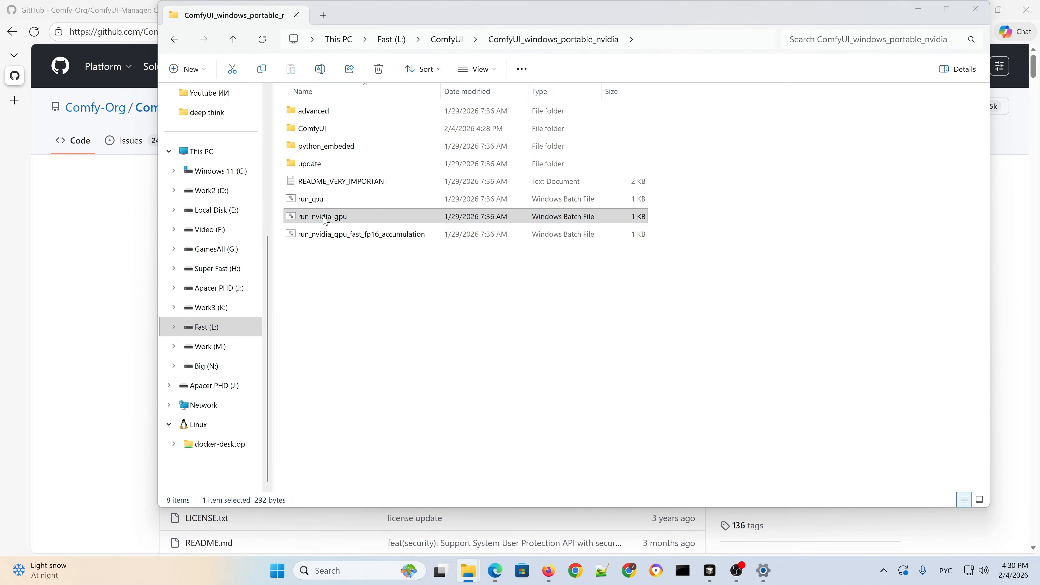
left_click(557, 301)
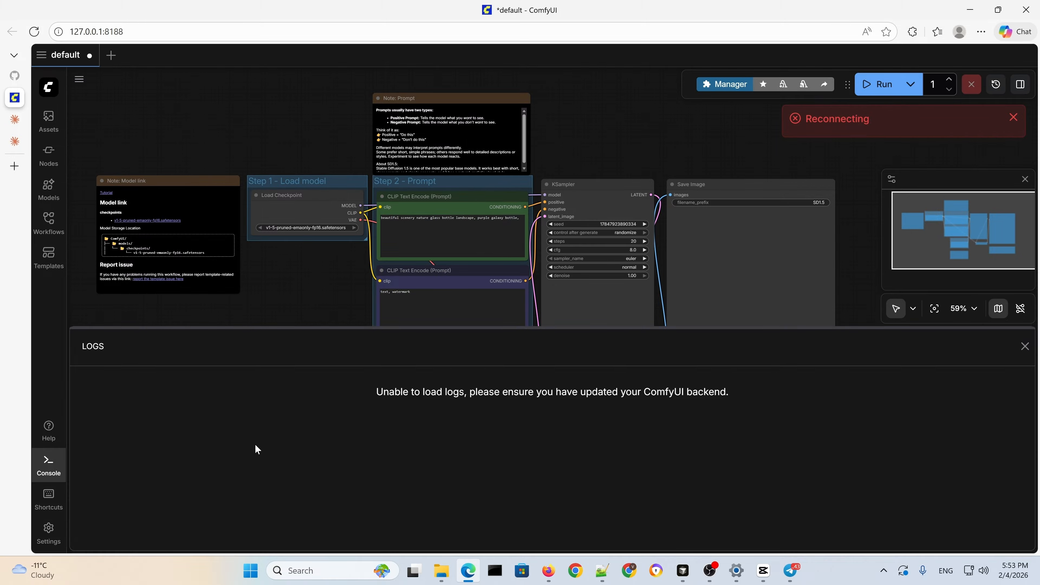
Step: Restart the disconnected ComfyUI server from run_nvidia_gpu, minimise the folder window, and reposition the console window
right_click(490, 570)
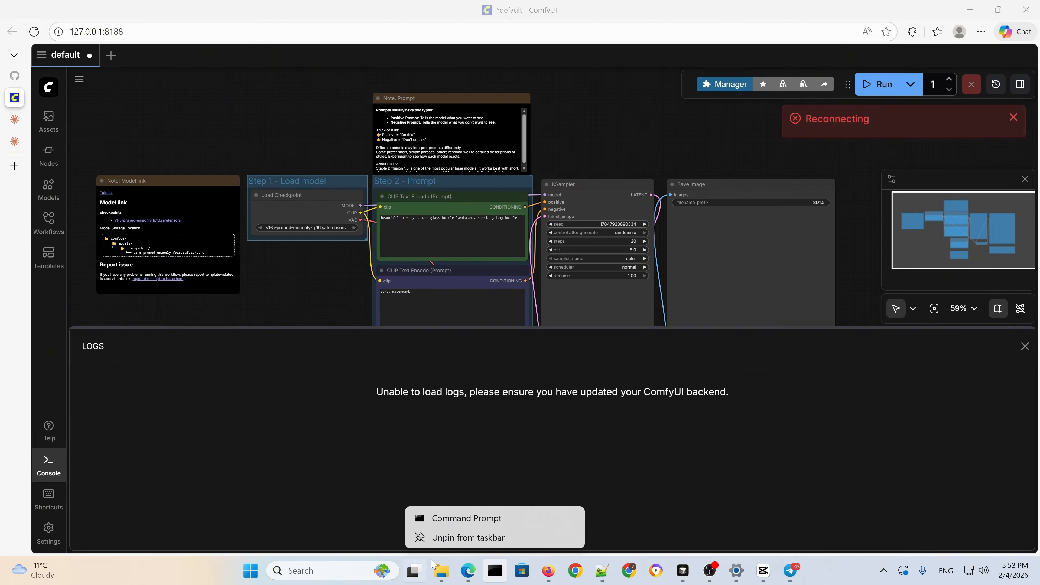
left_click(442, 571)
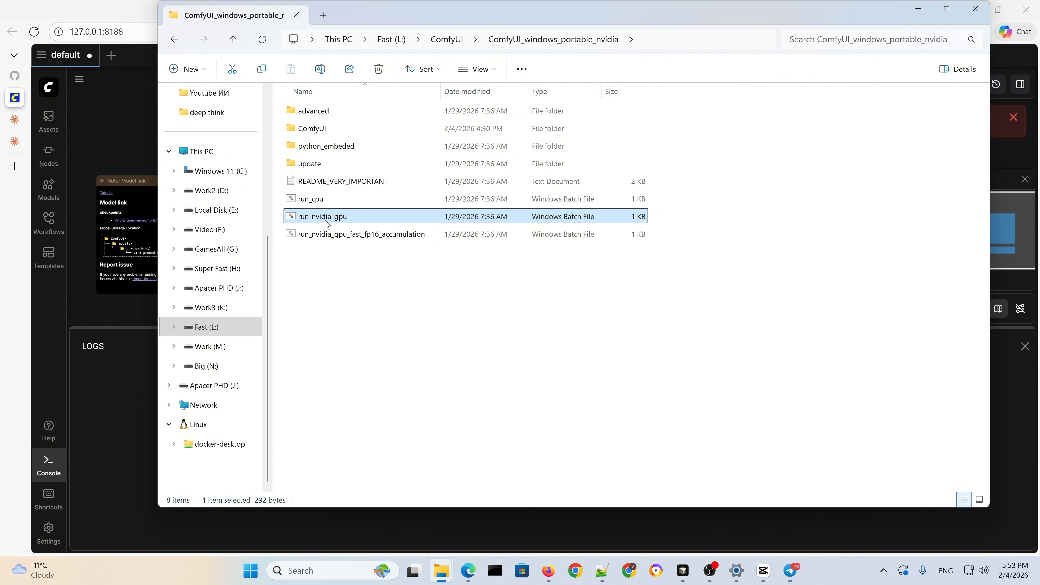
double_click(327, 222)
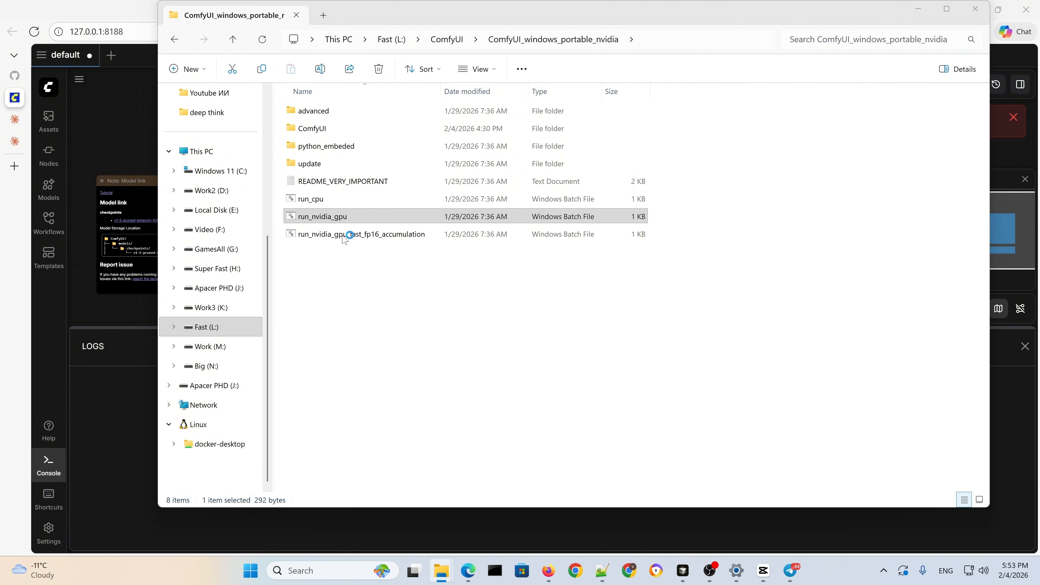
left_click(551, 303)
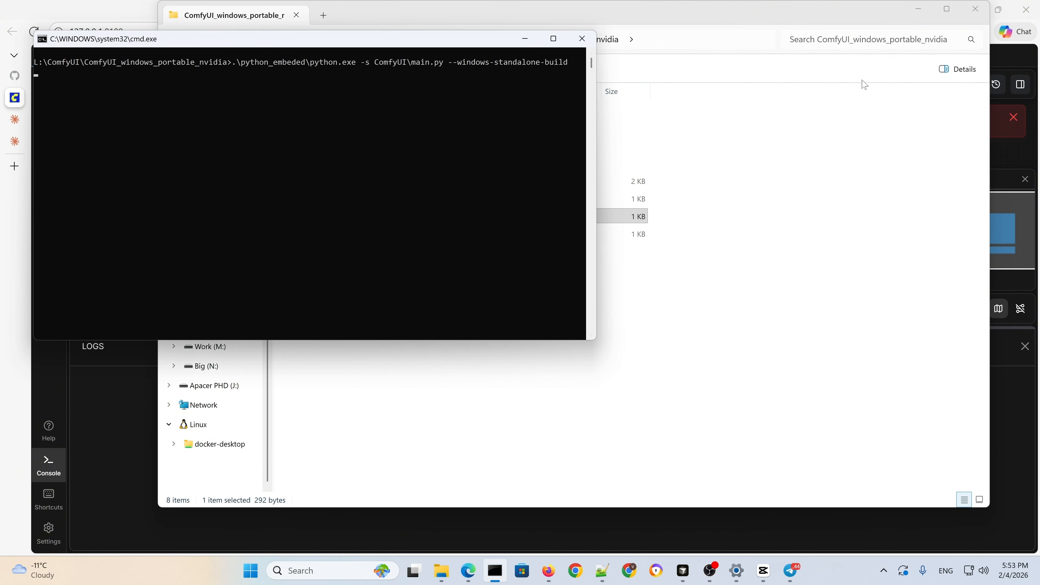
left_click(919, 9)
left_click_drag(430, 47, 588, 76)
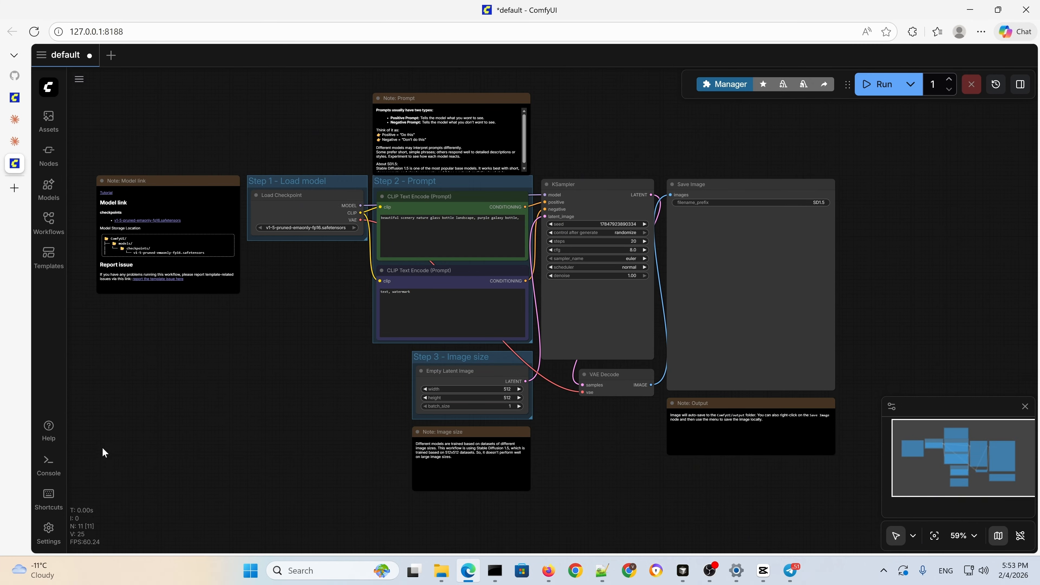
Step: Run the default image generation workflow on the CPU server, and replace that server with run_nvidia_gpu
left_click(49, 466)
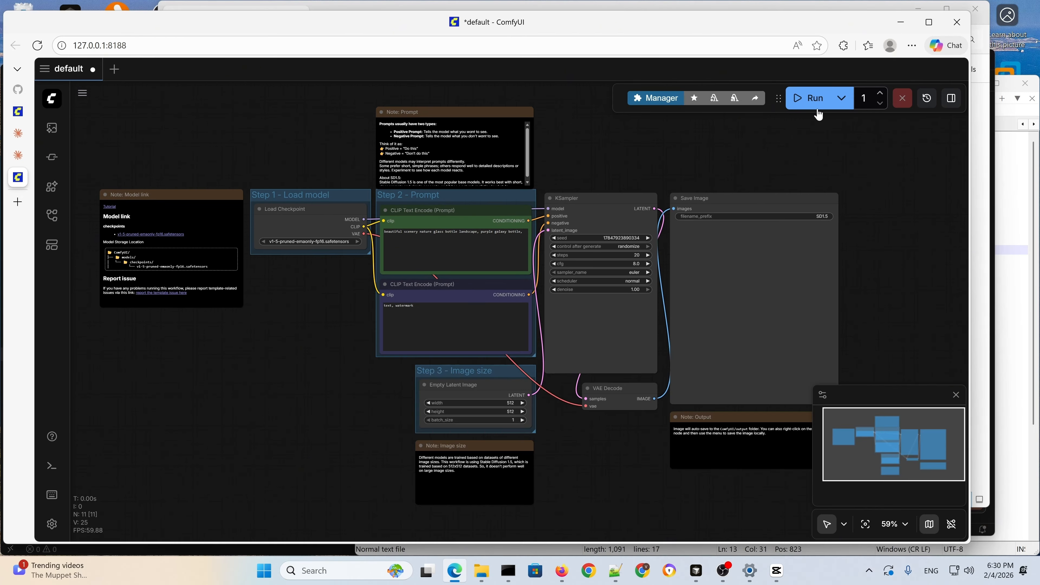
left_click(809, 97)
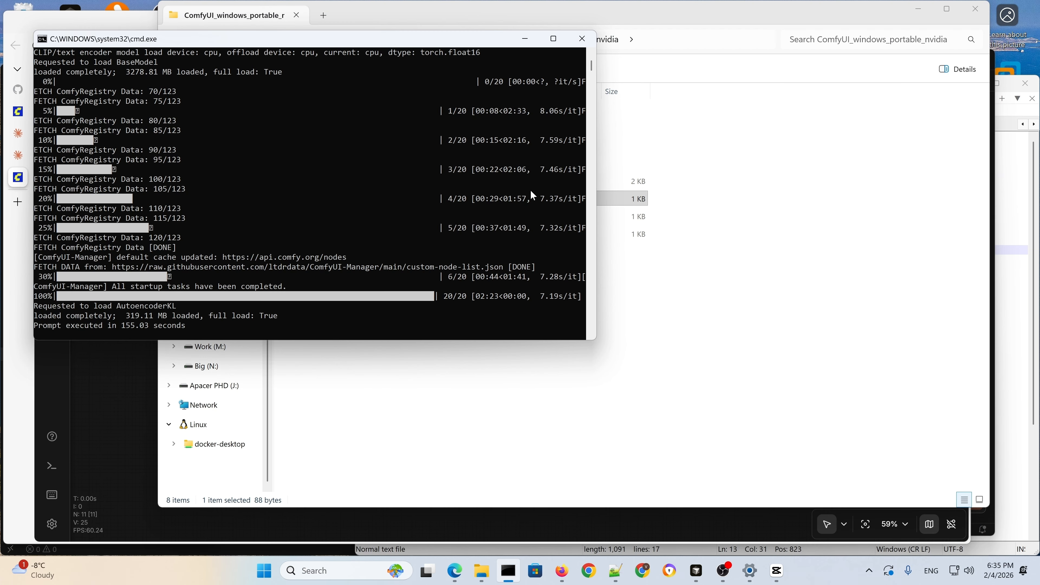
left_click(588, 41)
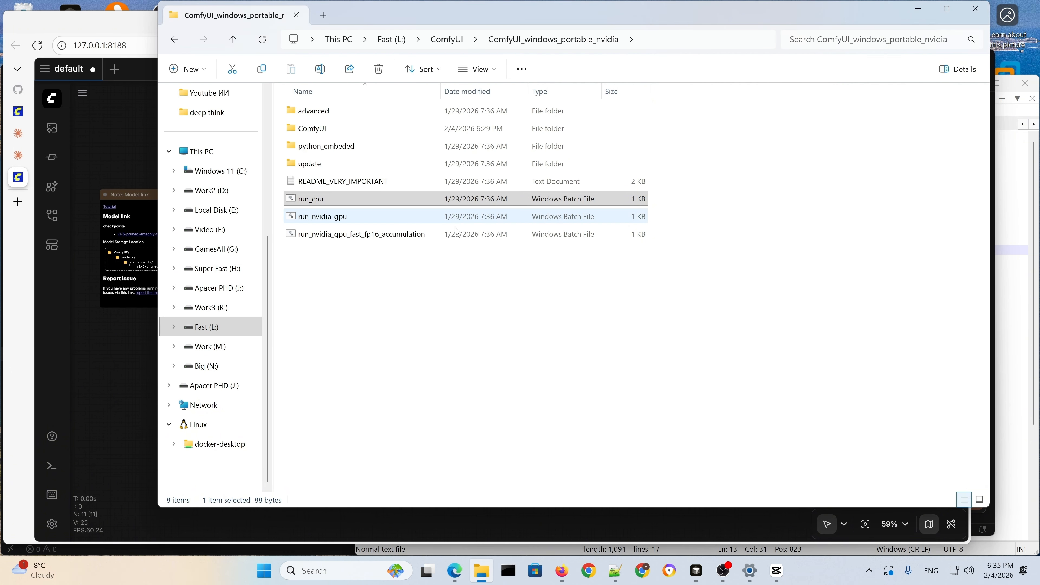
double_click(329, 223)
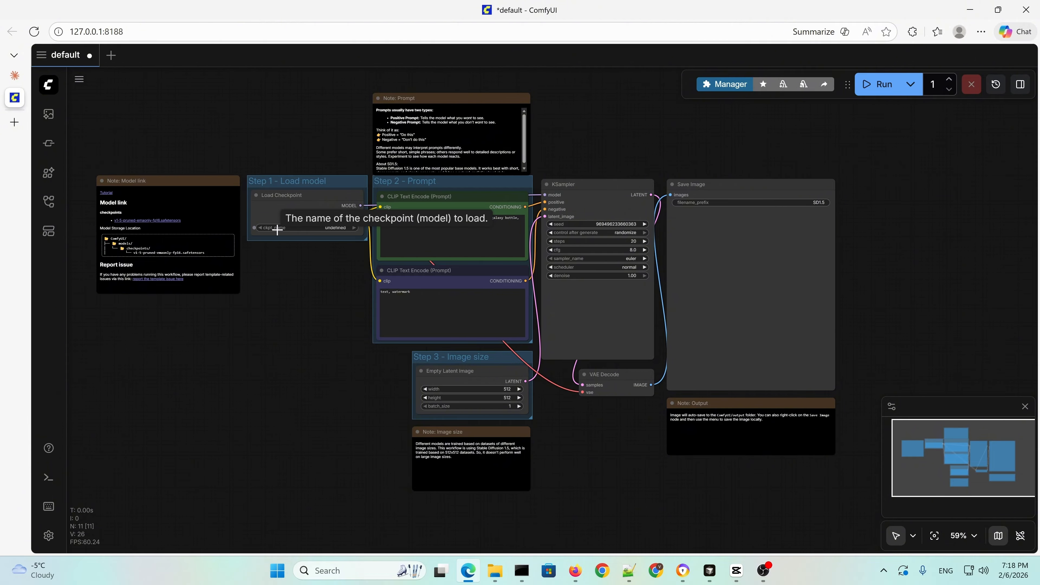
Step: Move v1-5-pruned-emaonly-fp16.safetensors from the models folder into its checkpoints subfolder
left_click(494, 570)
left_click(258, 482)
right_click(258, 483)
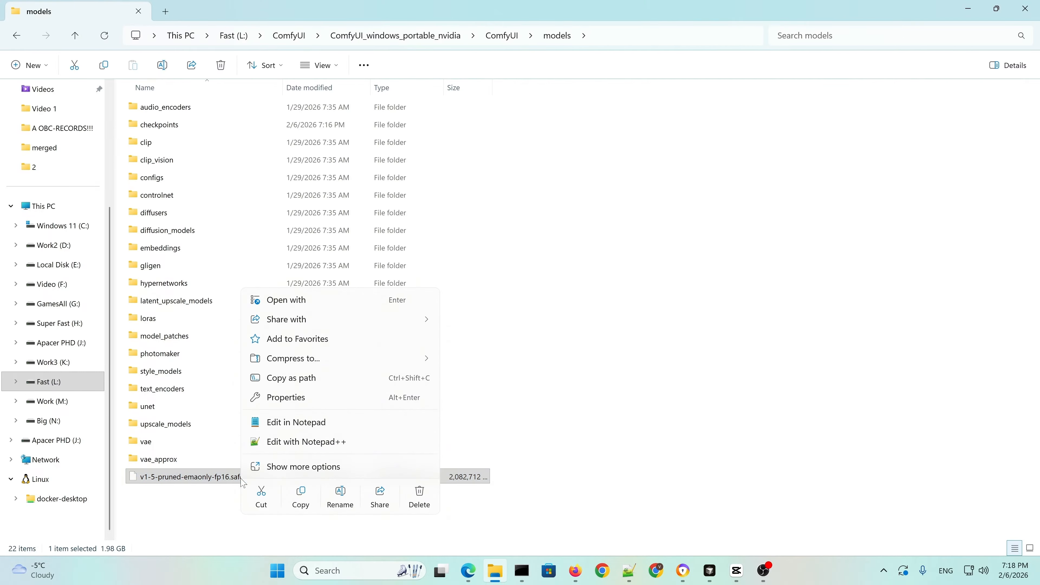
left_click(271, 495)
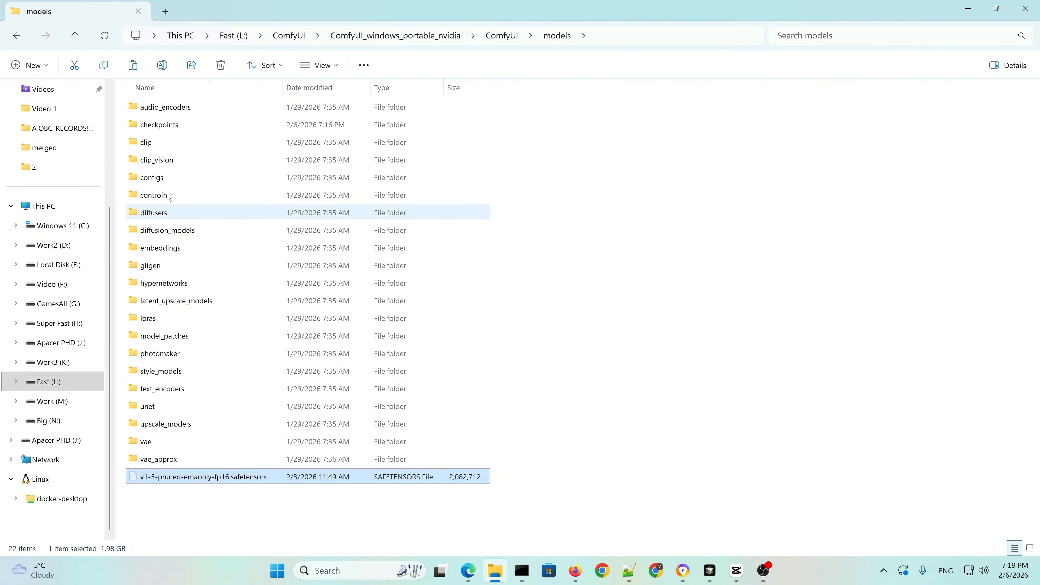
double_click(159, 125)
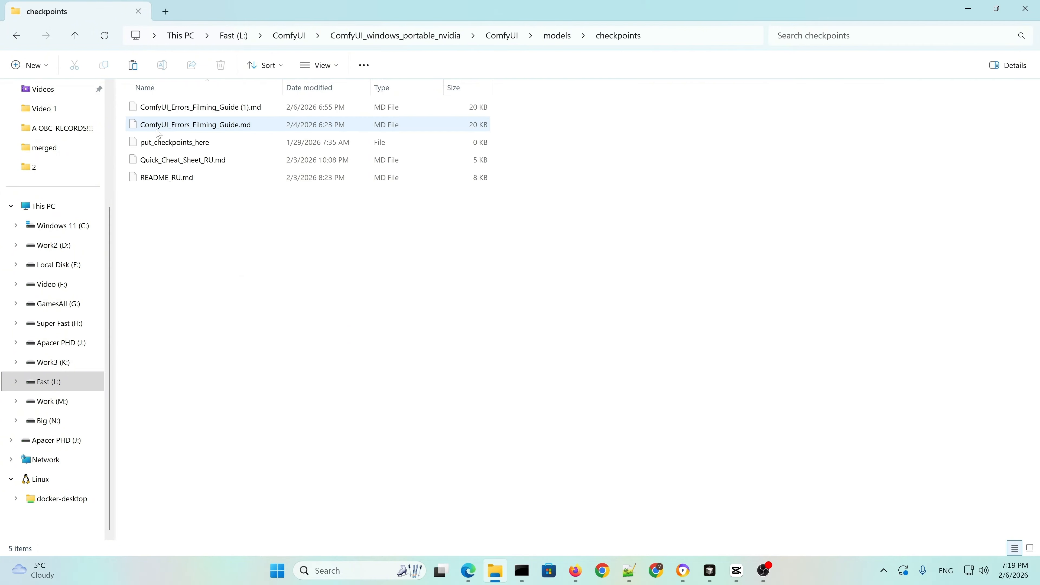
right_click(174, 213)
left_click(193, 230)
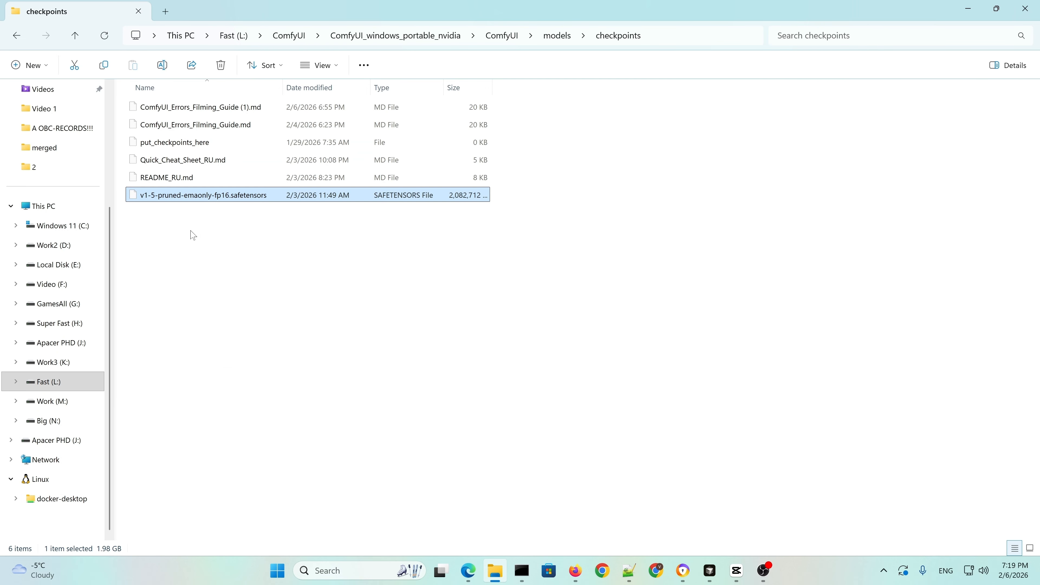
Step: Reload the ComfyUI page, choose the available checkpoint in the Load Checkpoint node, and run the workflow
left_click(469, 571)
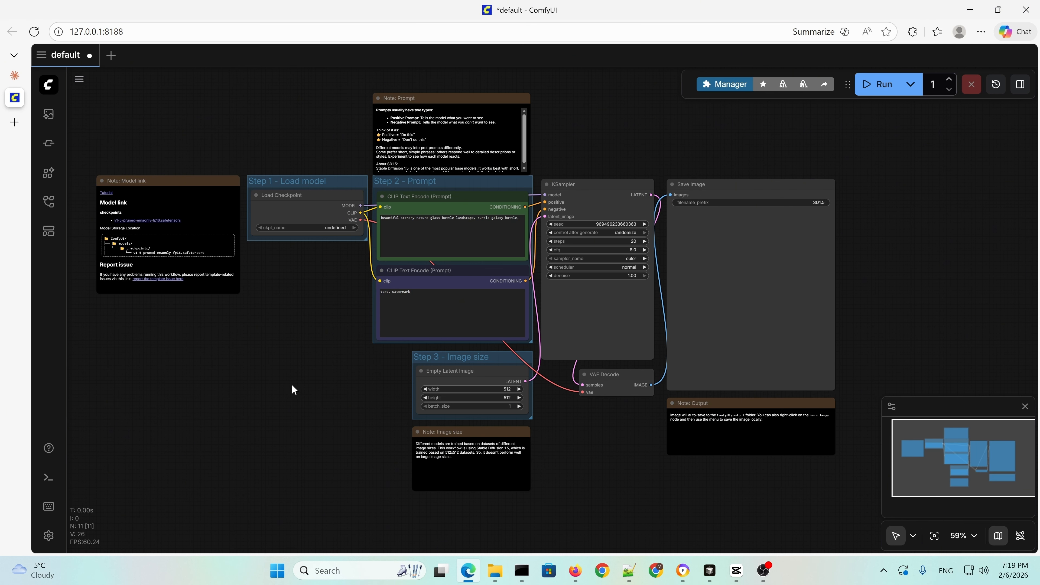
left_click(34, 32)
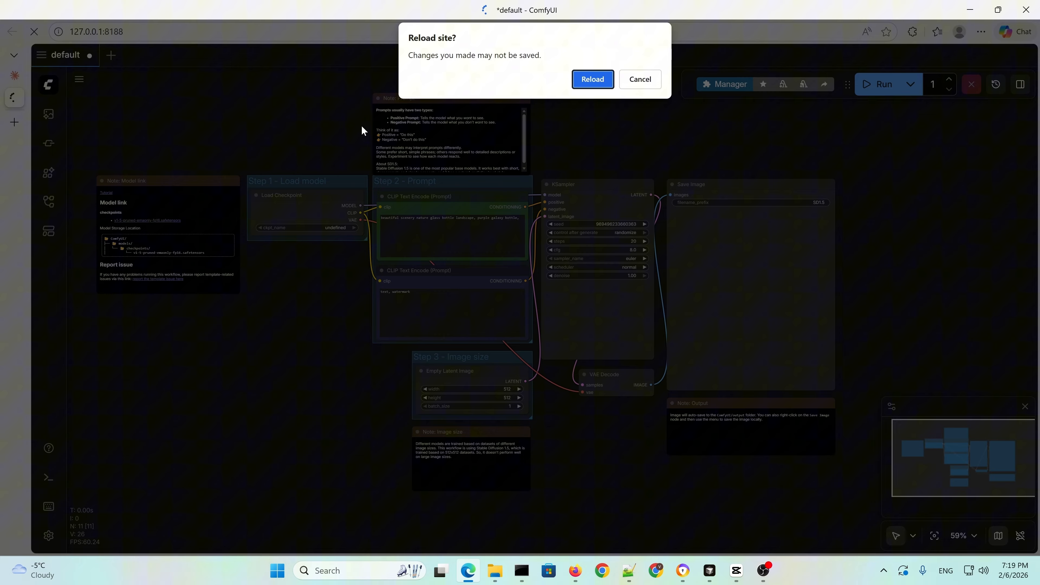
left_click(593, 79)
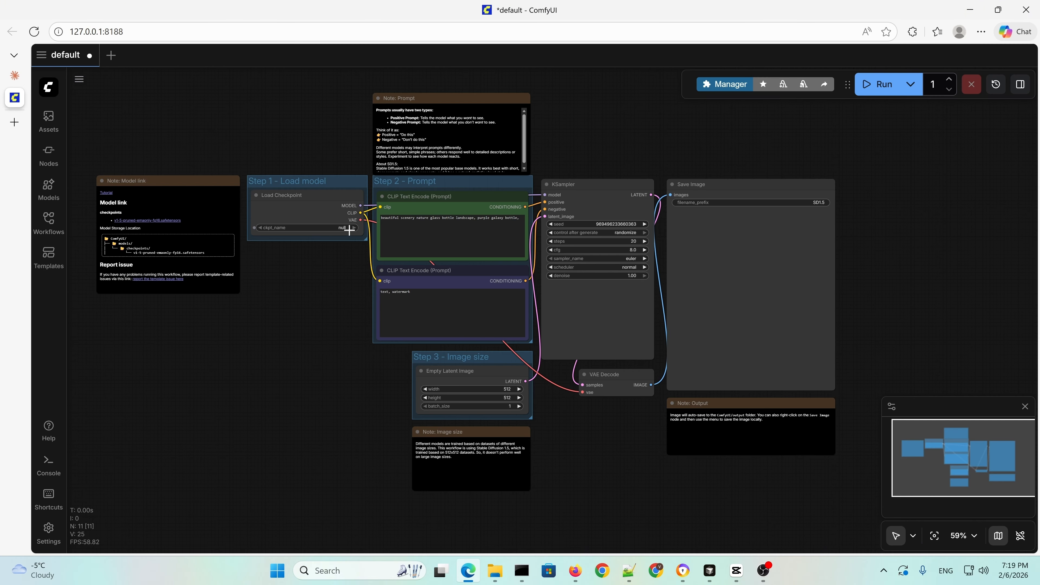
left_click(352, 228)
left_click(873, 86)
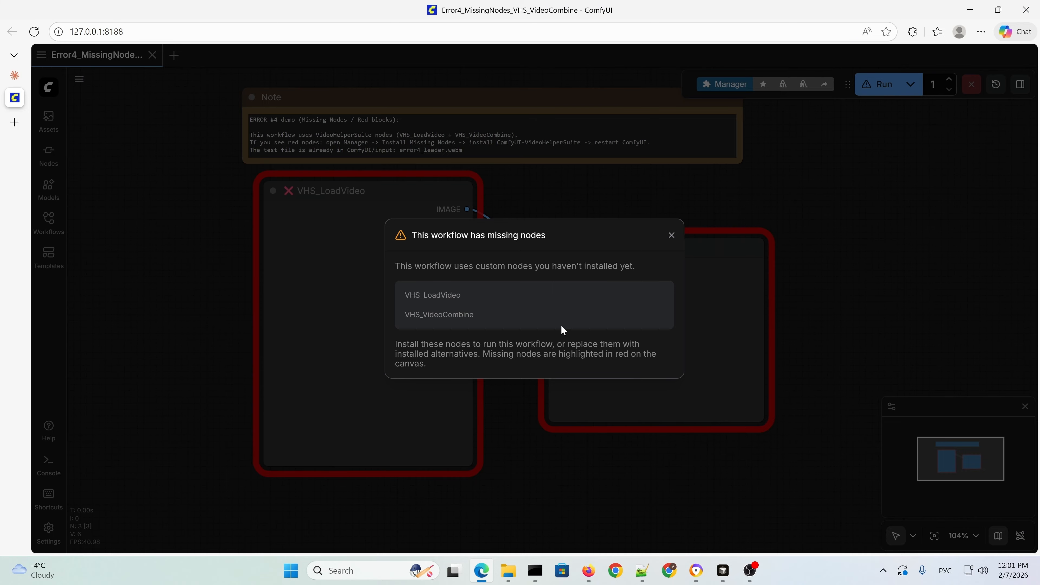
Step: Dismiss the missing-nodes notice and install the latest version of ComfyUI-VideoHelperSuite through the Manager's missing custom nodes list
left_click(671, 235)
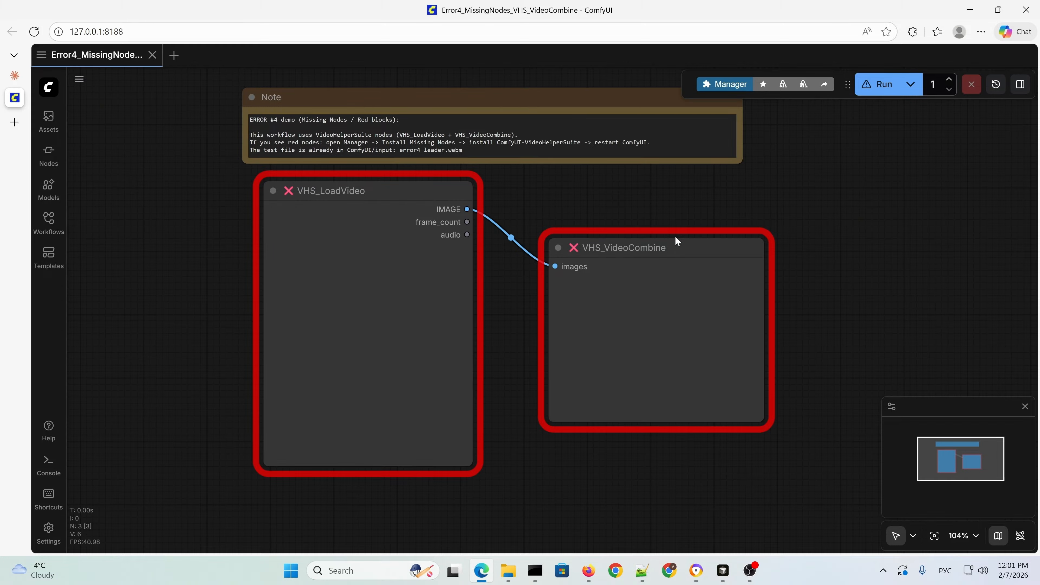
left_click(732, 84)
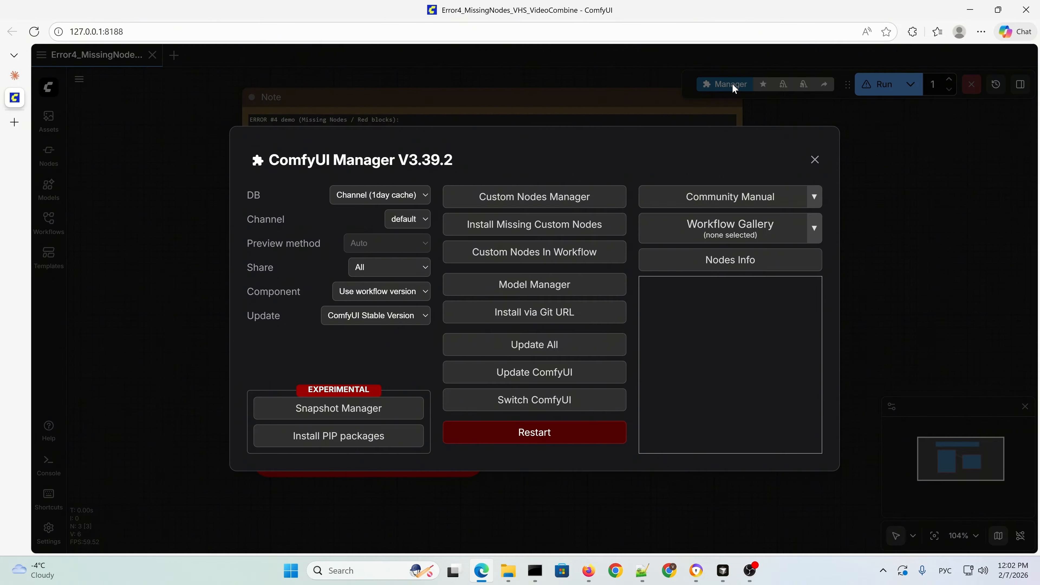
left_click(555, 233)
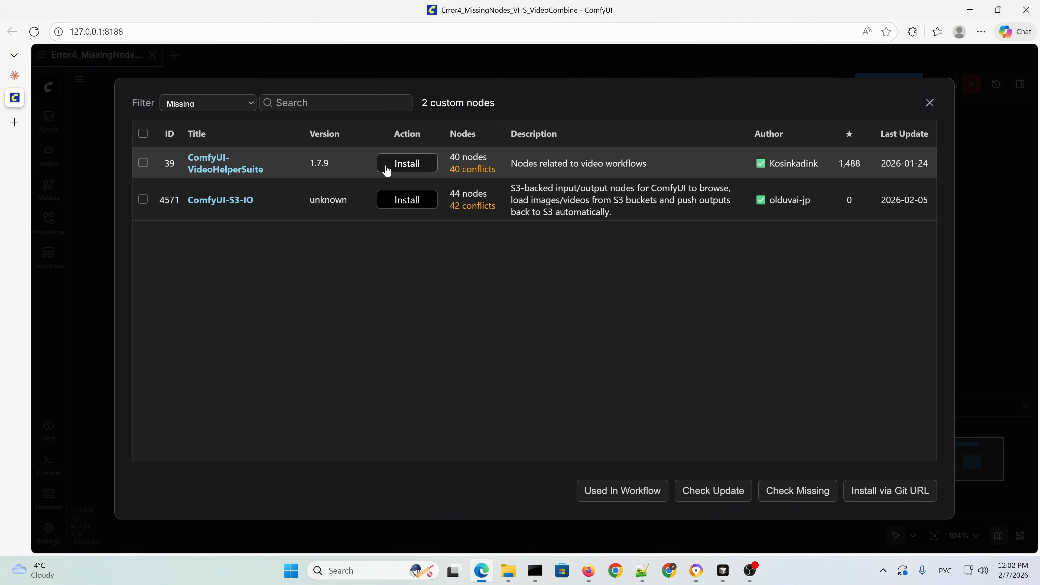
left_click(405, 169)
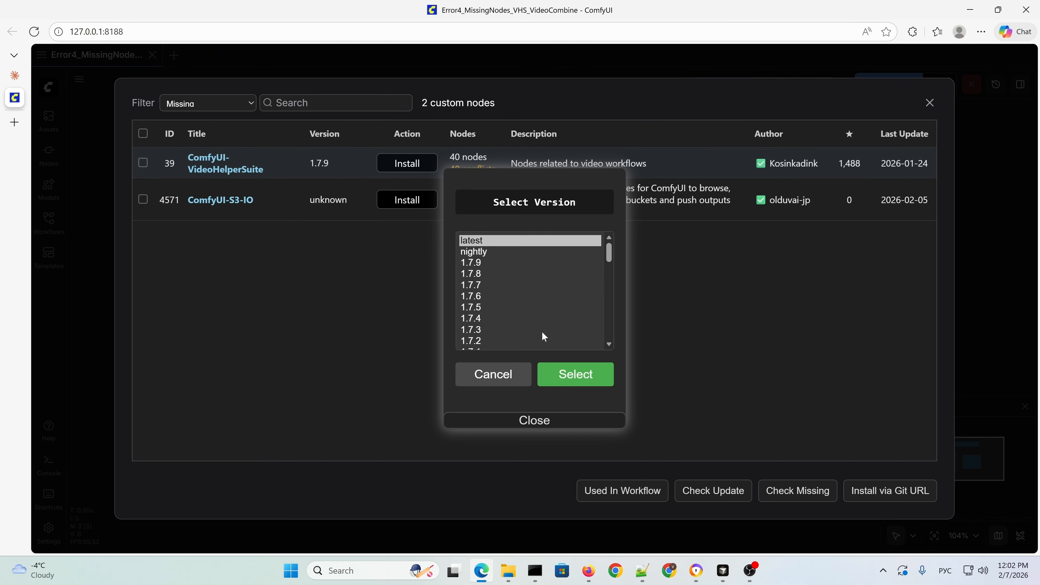
left_click(573, 369)
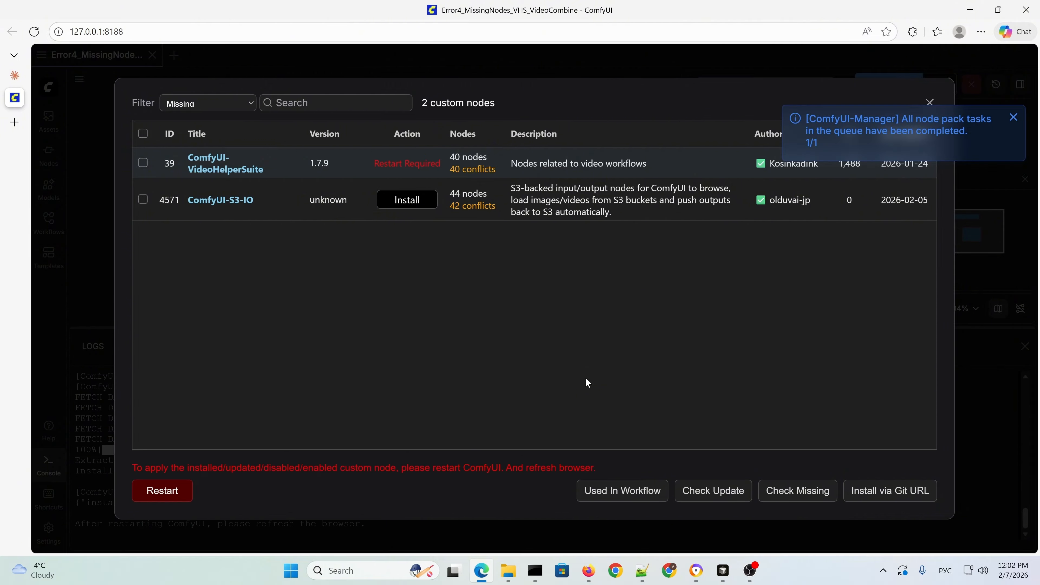
Step: Restart the ComfyUI server to apply the installed node pack, and refresh the browser page
left_click(167, 490)
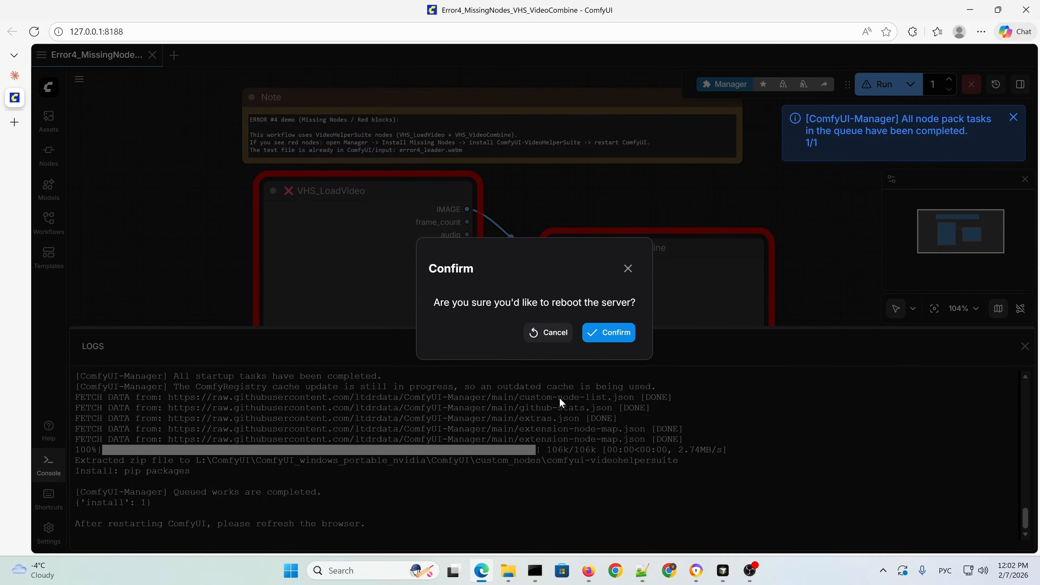
left_click(608, 334)
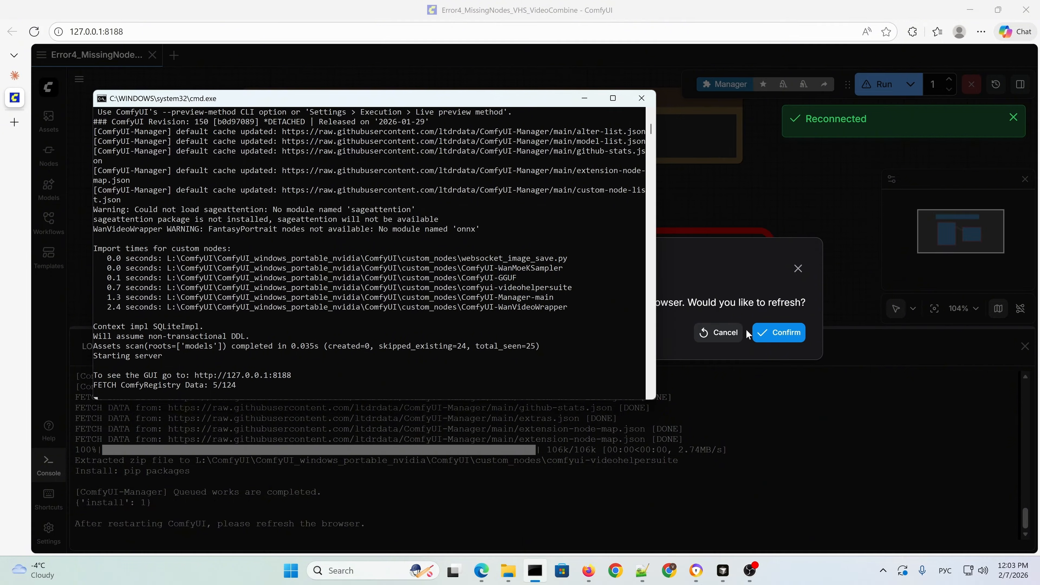
left_click(785, 334)
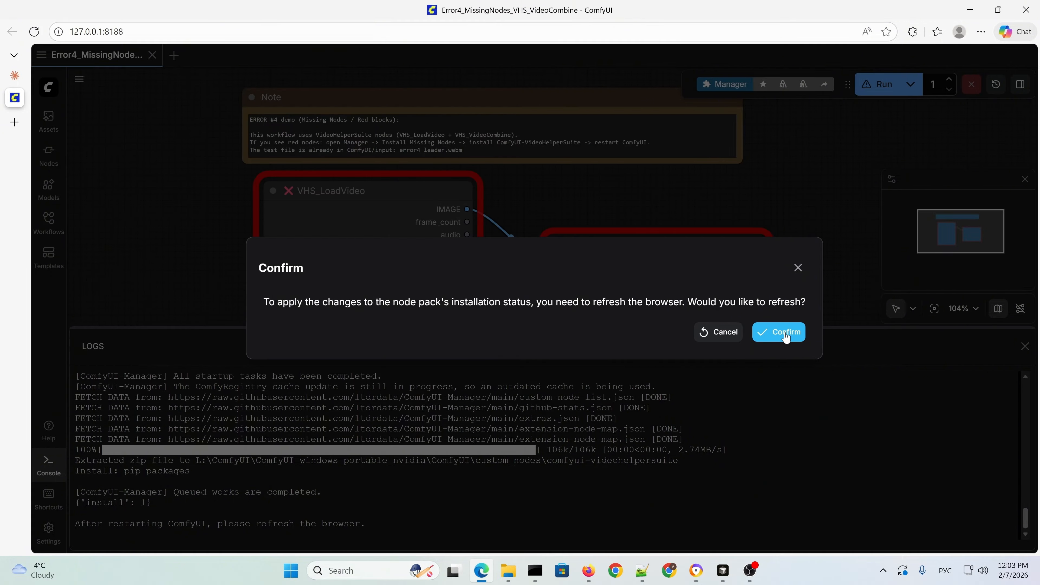
left_click(780, 332)
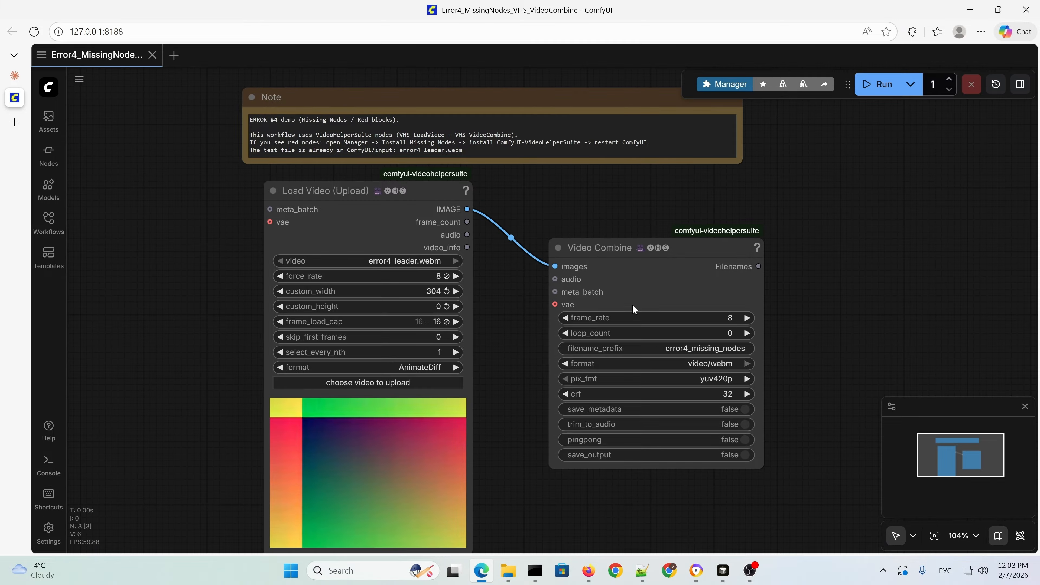